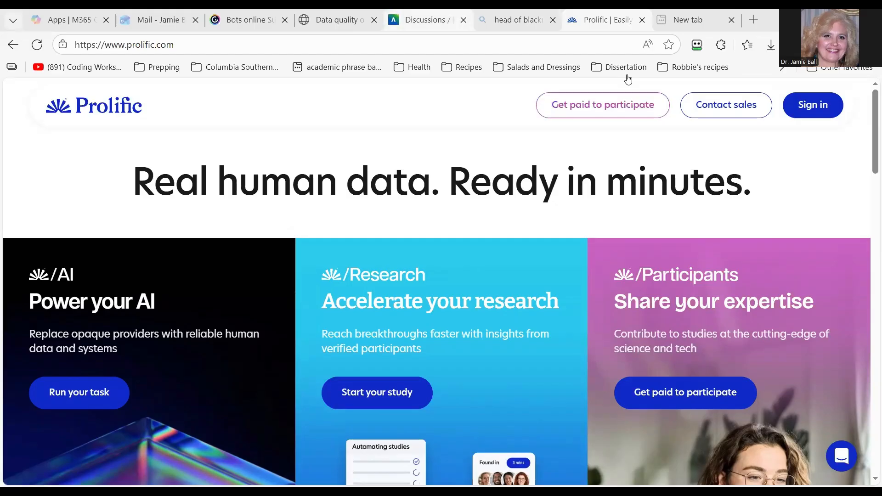
- Skim the article "Data quality of platforms and panels for online behavioral research" and read its summary in the Genially presentation
key(ctrl+4)
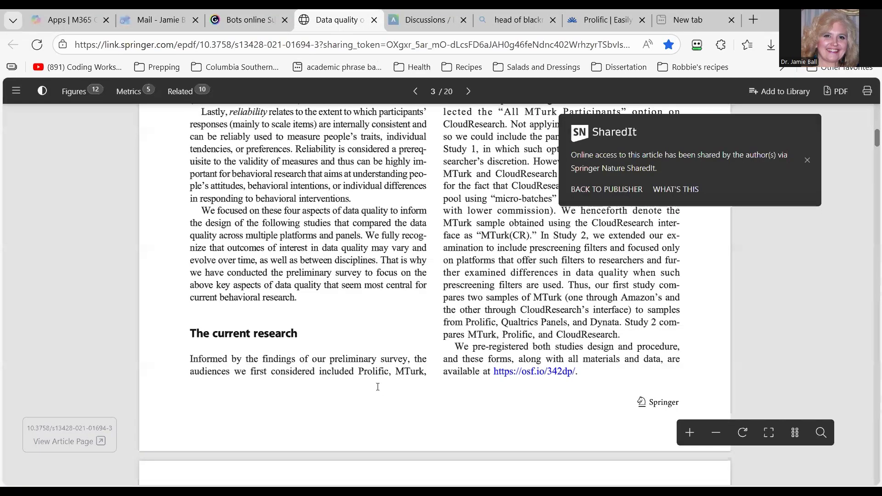
scroll(378, 387, up, 20)
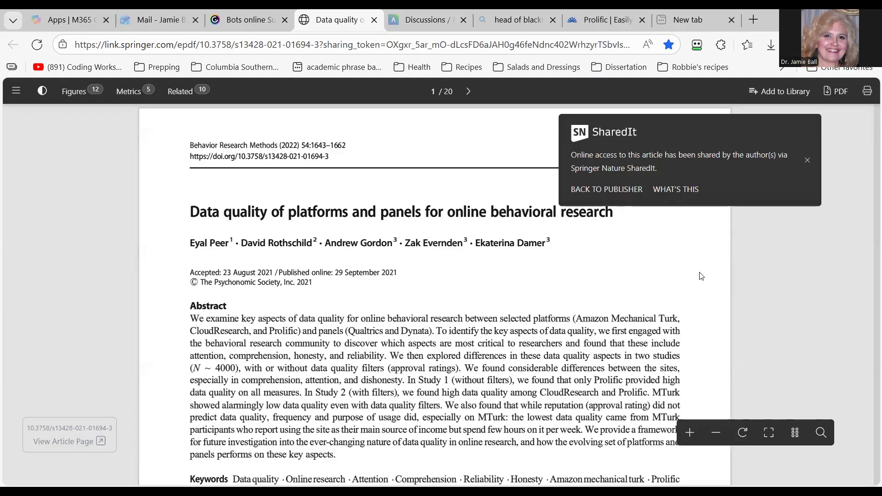
scroll(423, 282, down, 7)
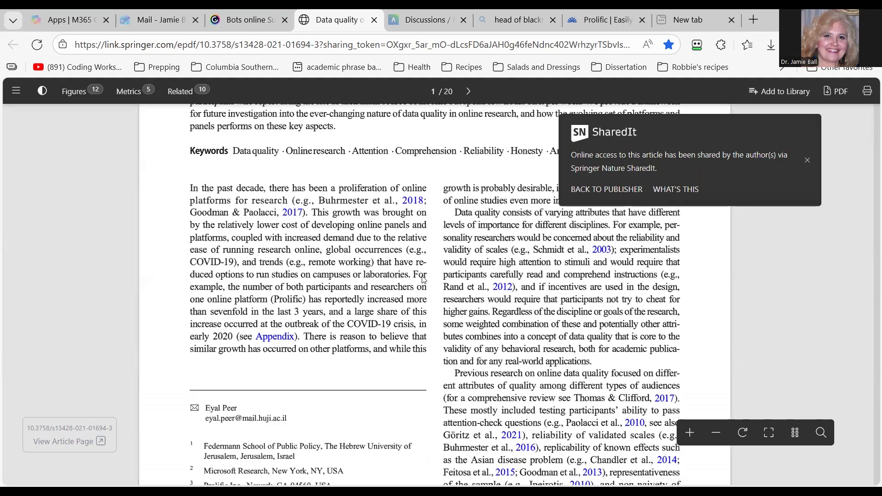
scroll(424, 279, down, 15)
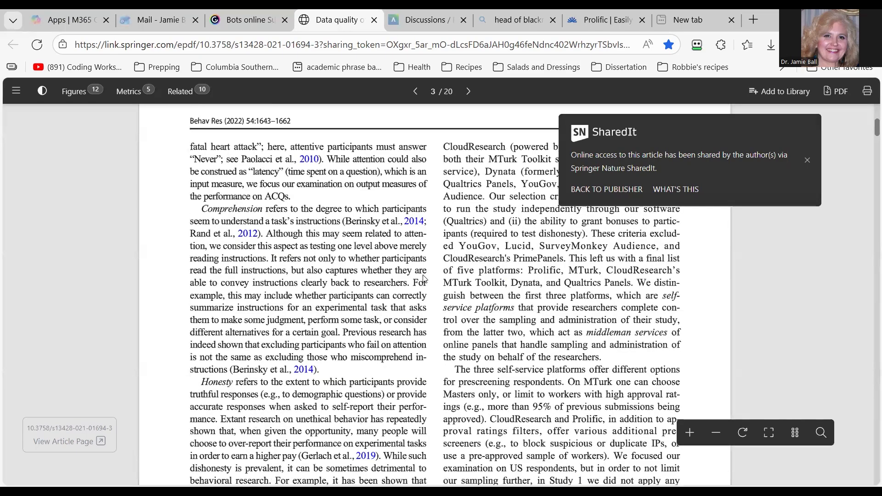
scroll(424, 279, down, 5)
scroll(325, 262, down, 5)
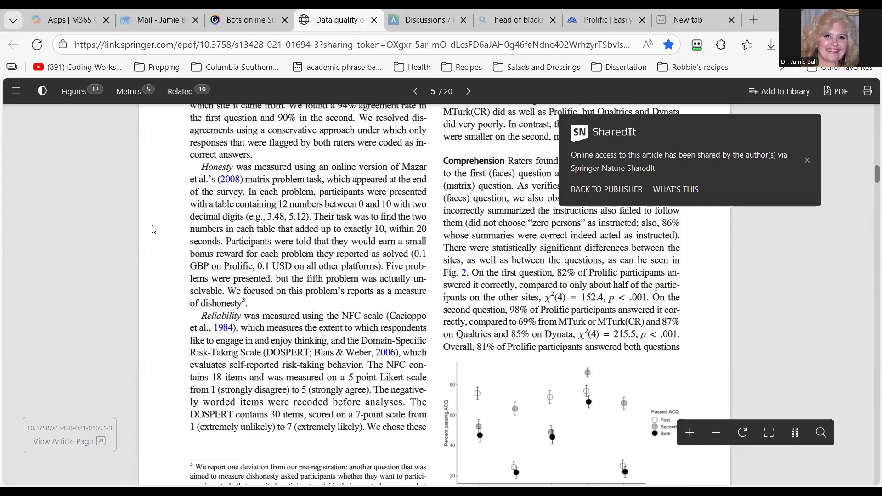
scroll(363, 362, up, 3)
scroll(363, 362, up, 6)
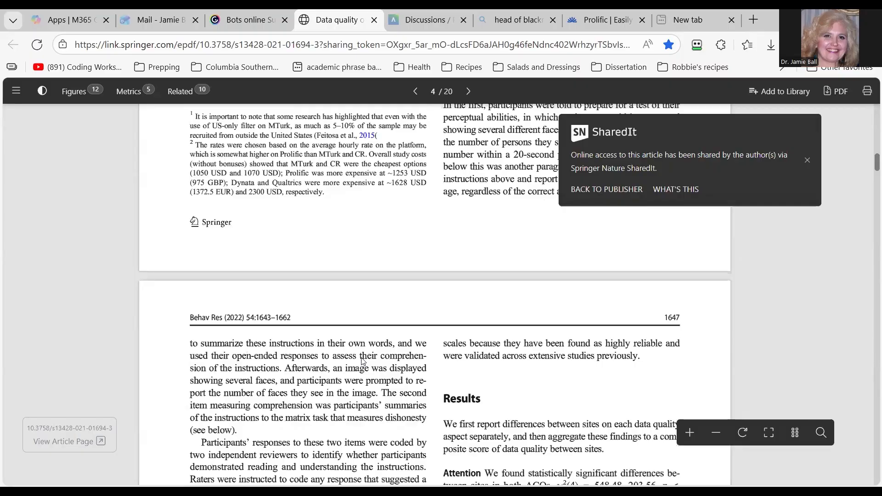
scroll(363, 362, up, 15)
scroll(363, 362, up, 8)
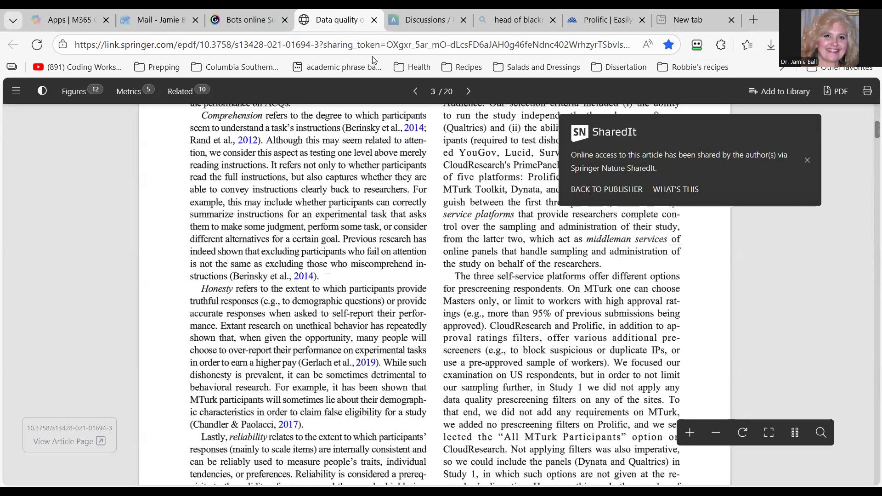
click(245, 20)
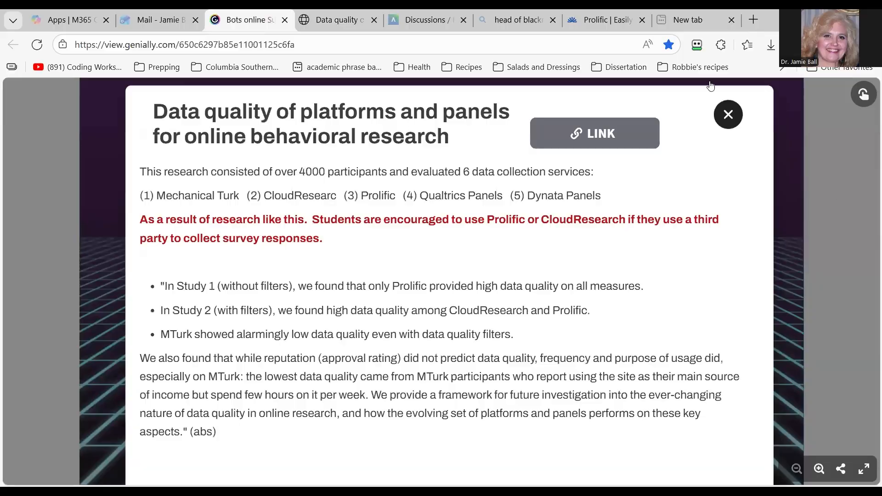
key(Escape)
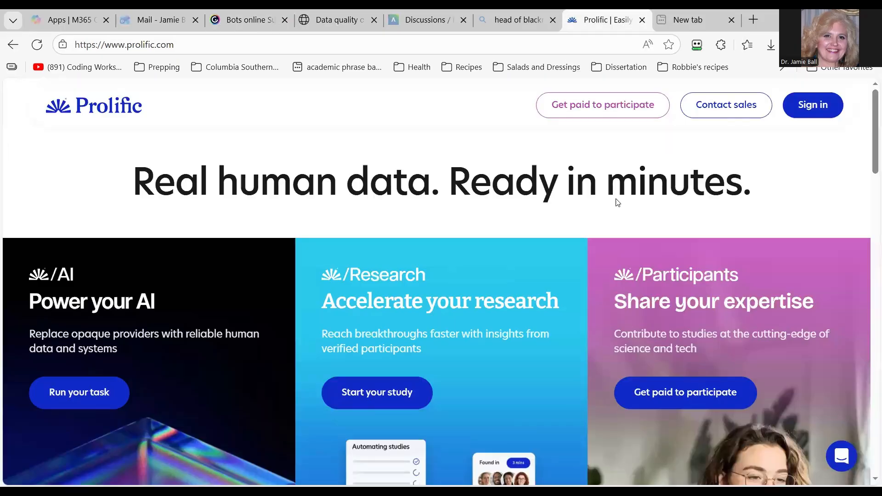
- Sign in to Prolific with the saved e-mail address and account password, and decline the processing of personal information
click(602, 20)
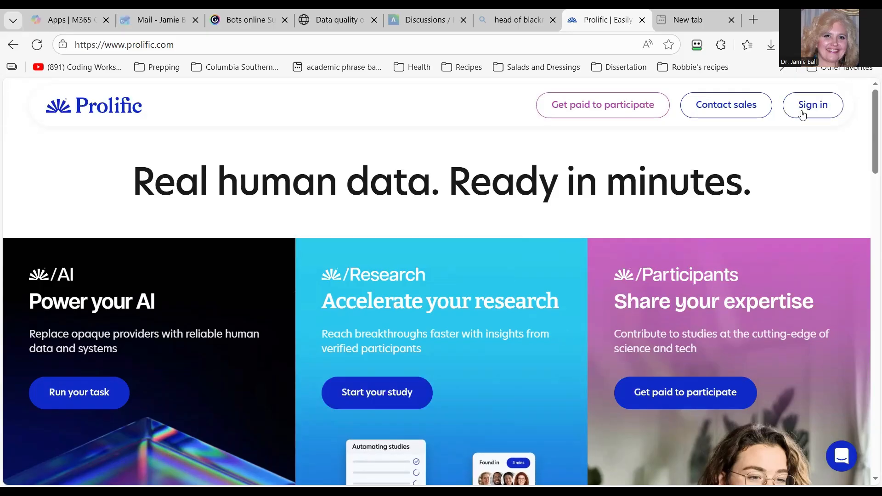
click(823, 111)
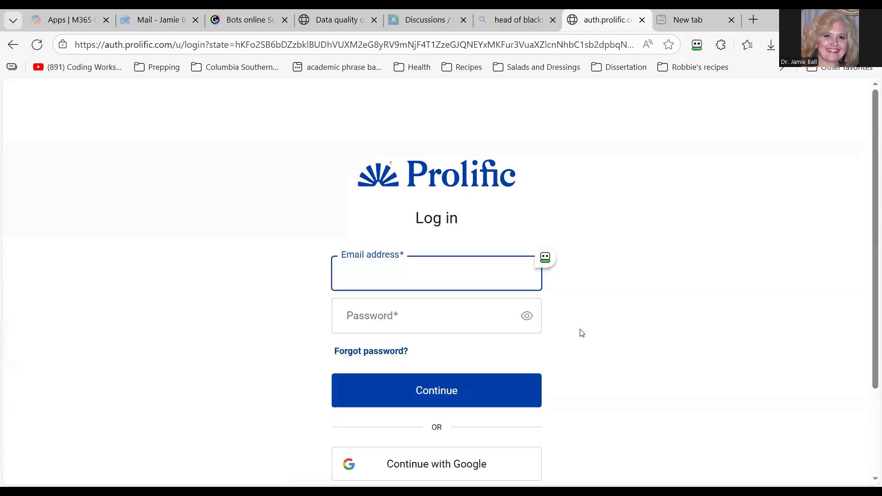
click(544, 258)
click(572, 258)
click(439, 401)
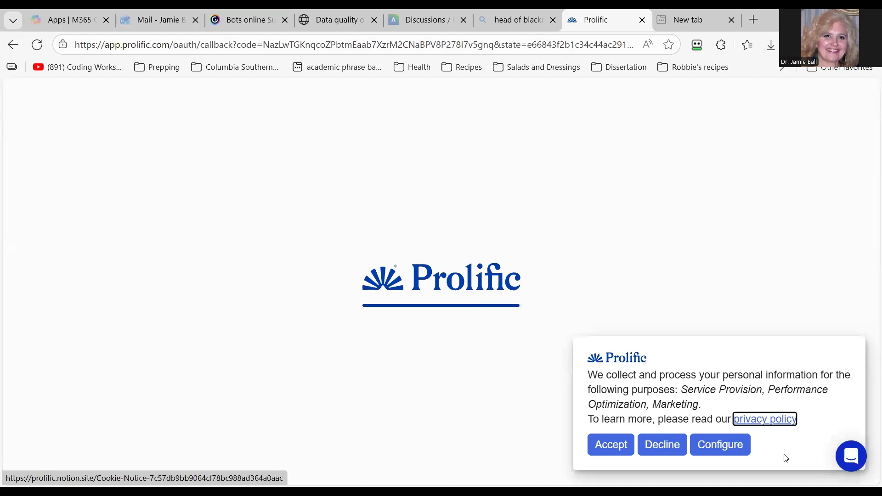
click(662, 445)
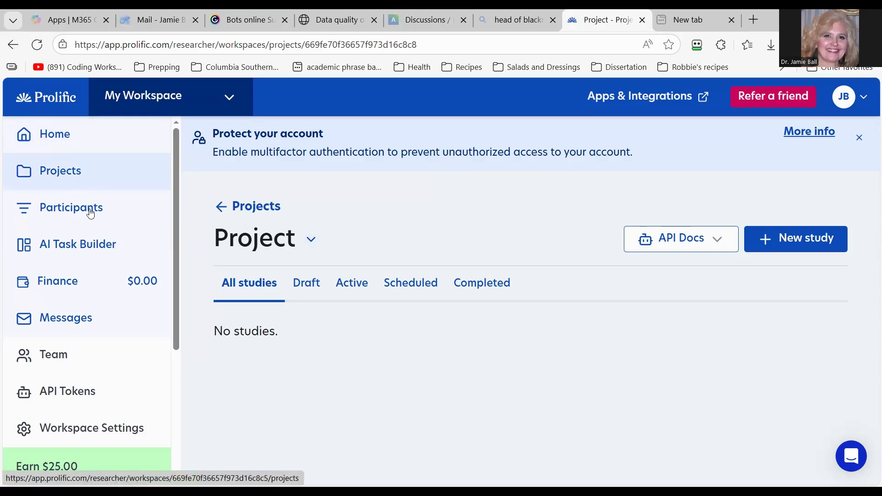
- View the workspace's project list, inspecting the options of the project named "Project" and the new project form without creating anything
click(89, 180)
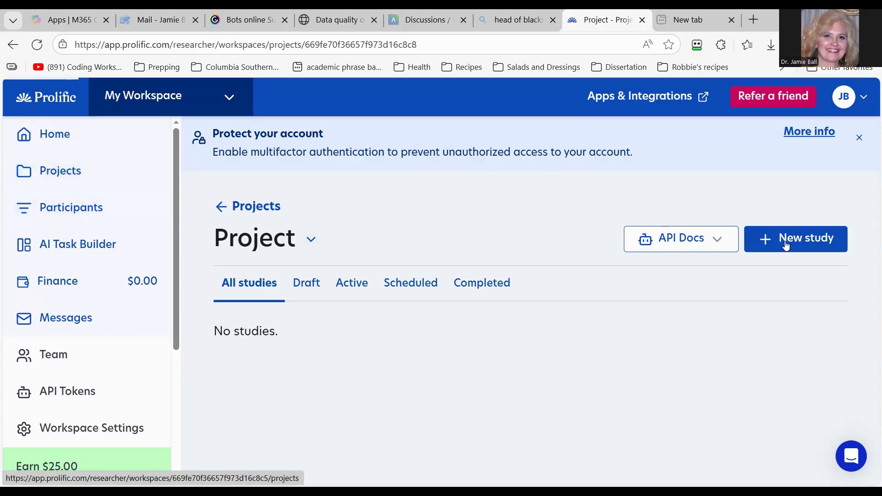
scroll(495, 304, down, 1)
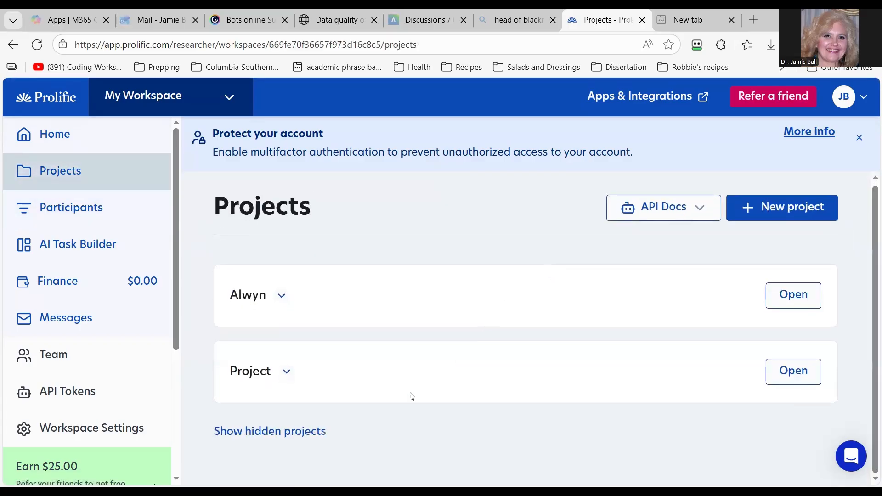
click(286, 371)
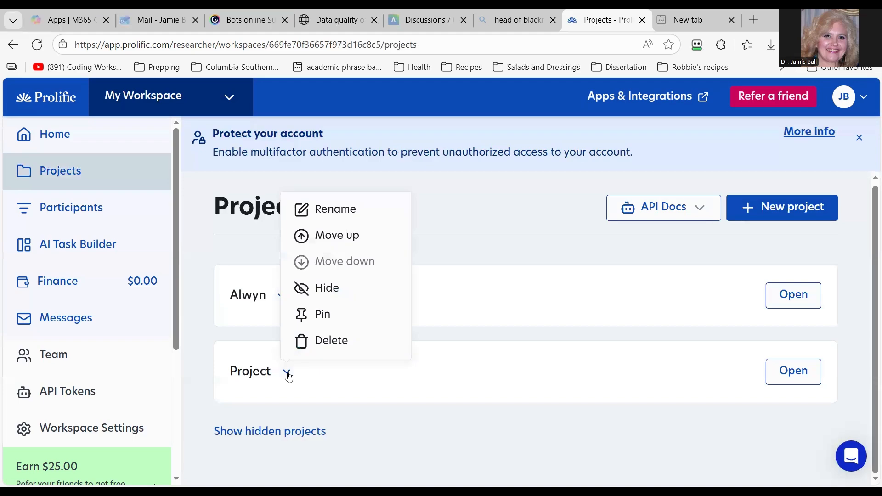
click(395, 432)
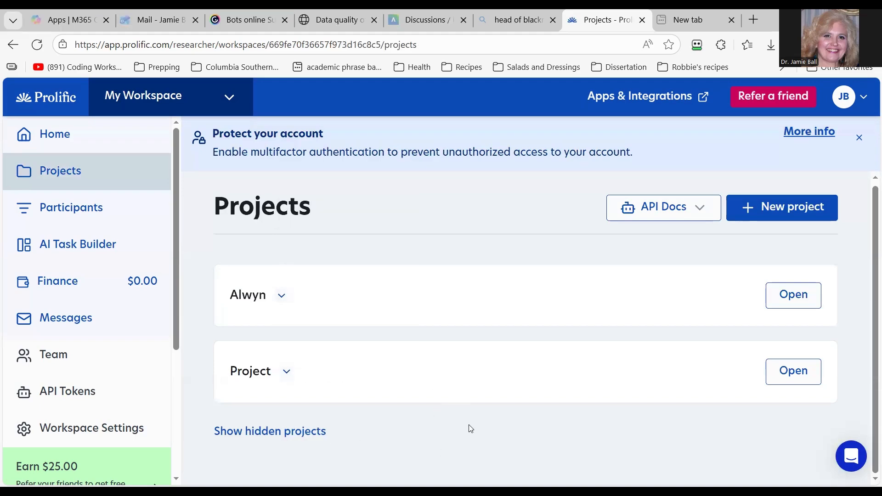
click(765, 205)
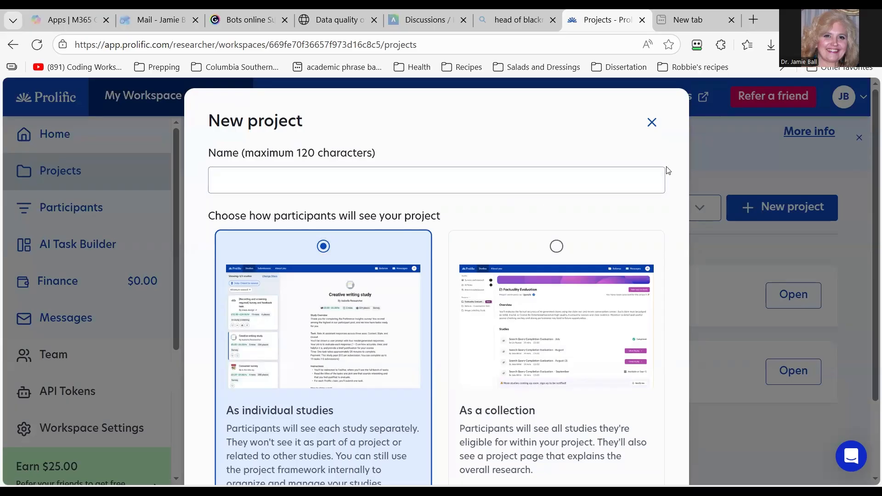
click(653, 123)
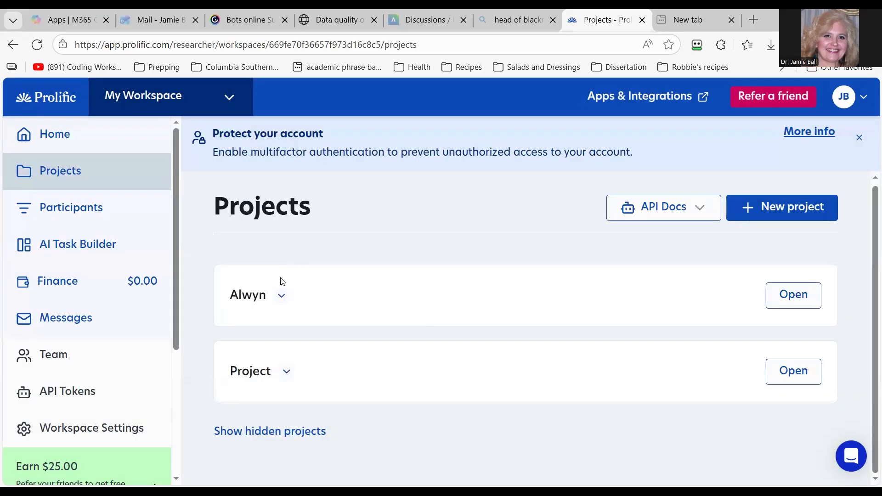
- In the participant finder, restrict the location of the participants to the USA only
click(252, 378)
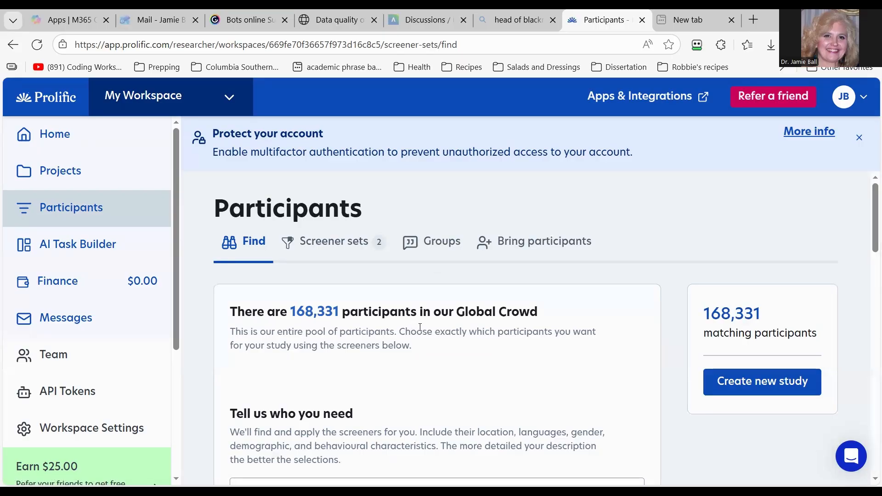
scroll(424, 327, down, 4)
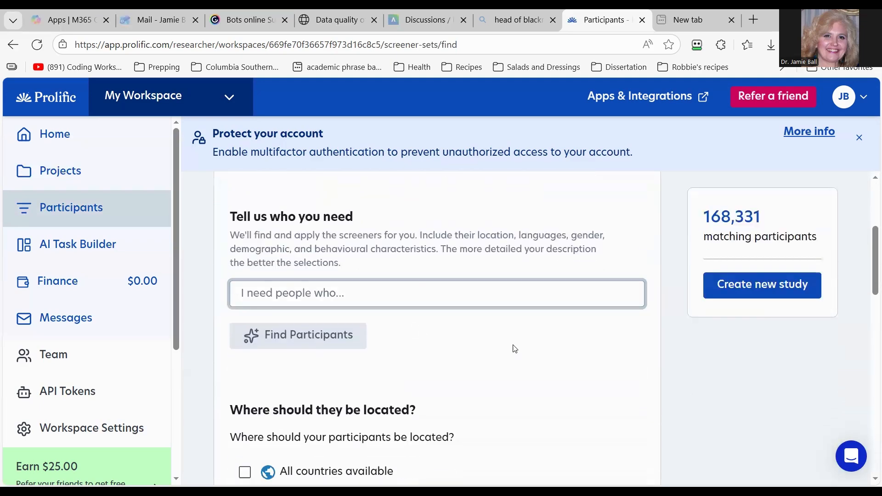
scroll(432, 363, down, 3)
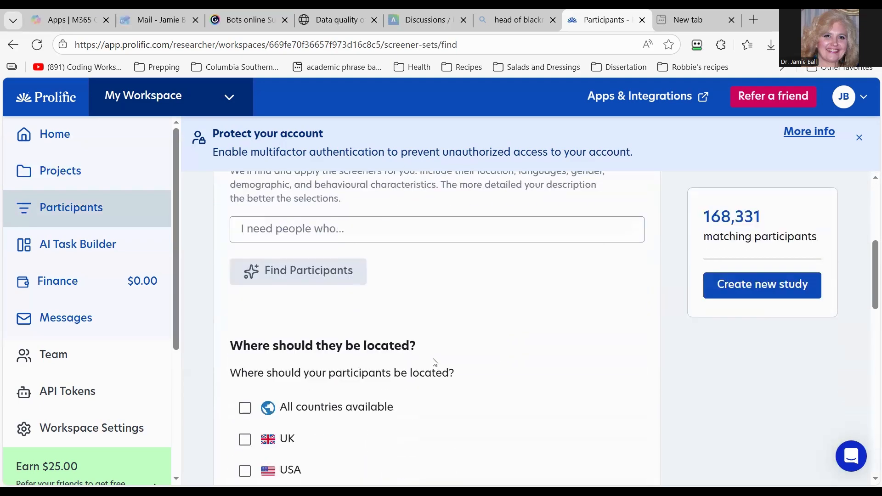
scroll(277, 292, up, 1)
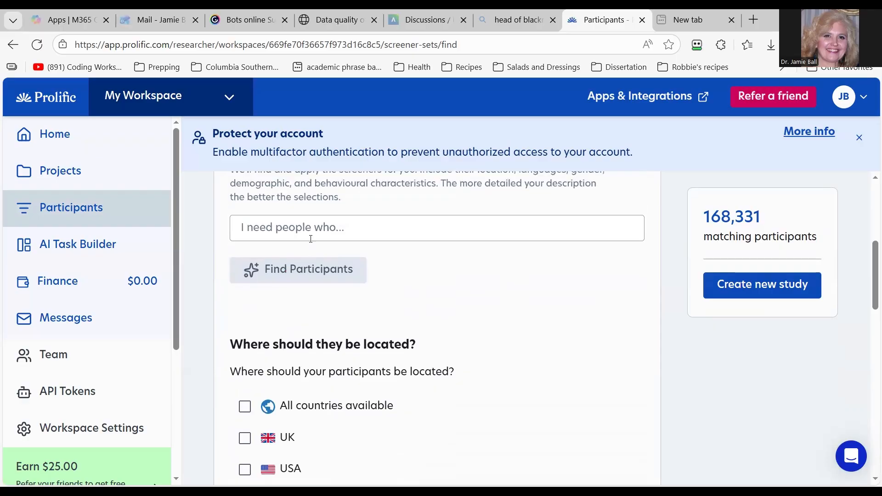
scroll(437, 337, down, 3)
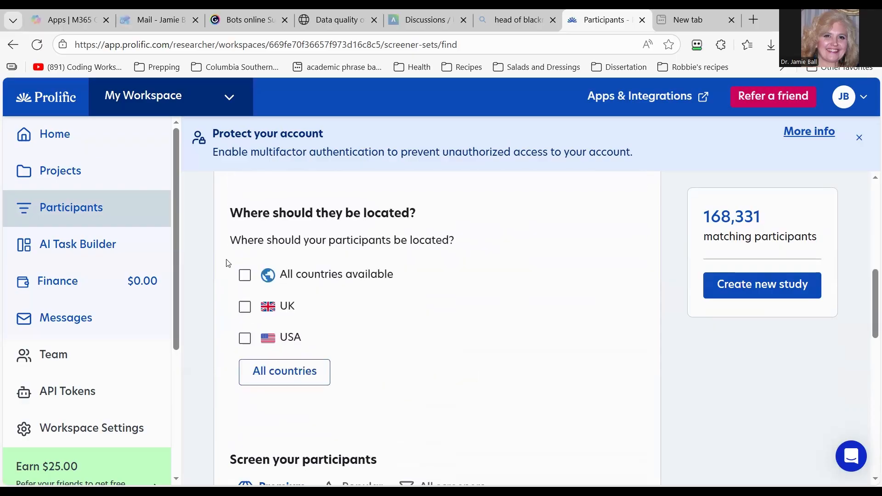
click(253, 313)
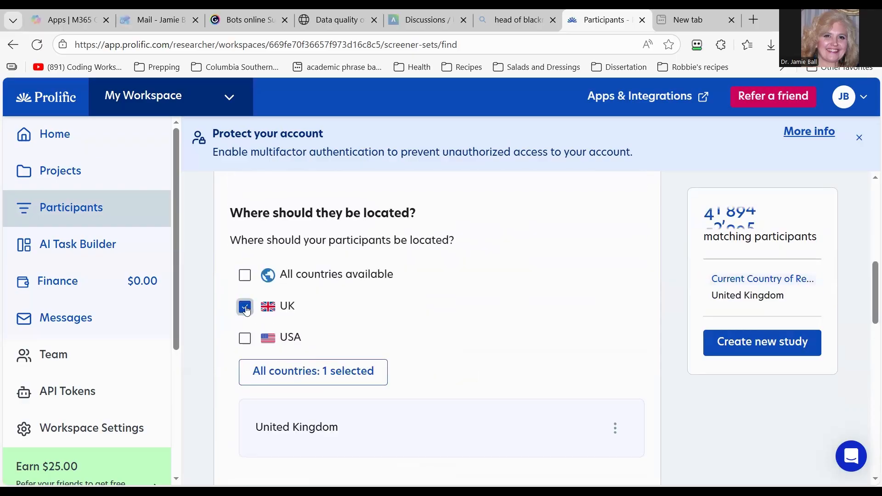
click(254, 312)
click(248, 340)
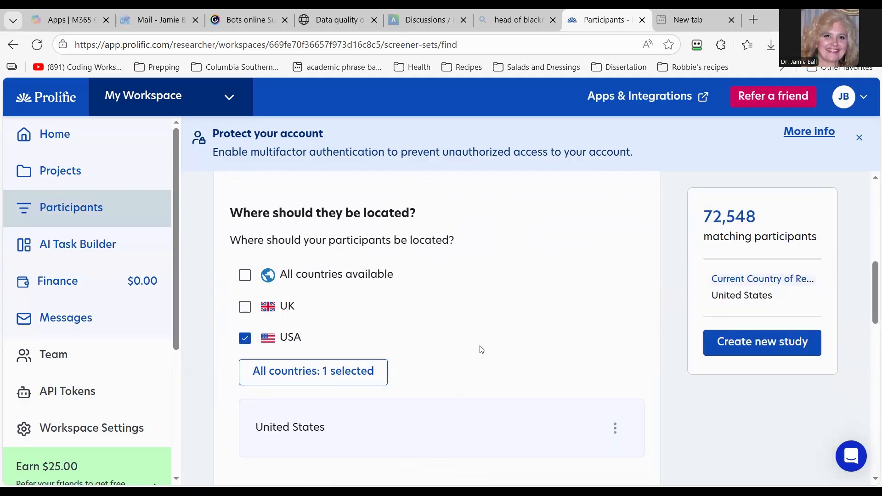
- Show all participant screeners and examine the available categories, from Demographics down to Languages and Custom Screener
scroll(480, 347, down, 5)
scroll(534, 284, down, 2)
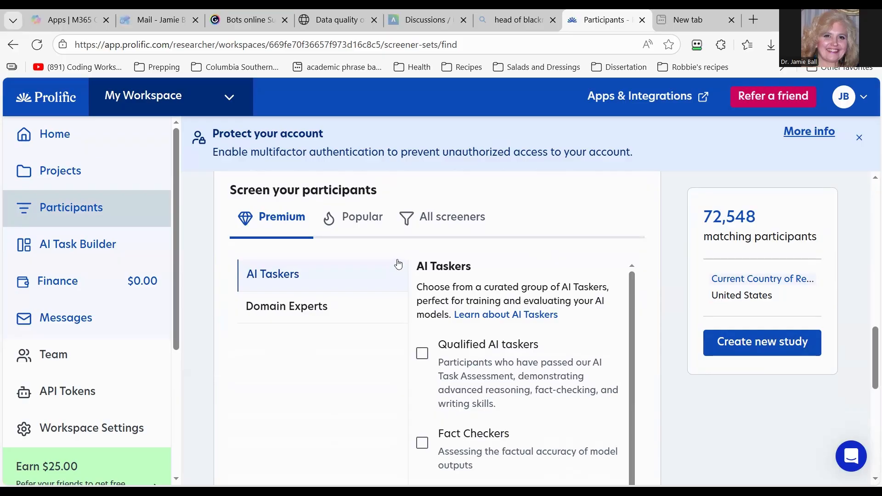
click(463, 222)
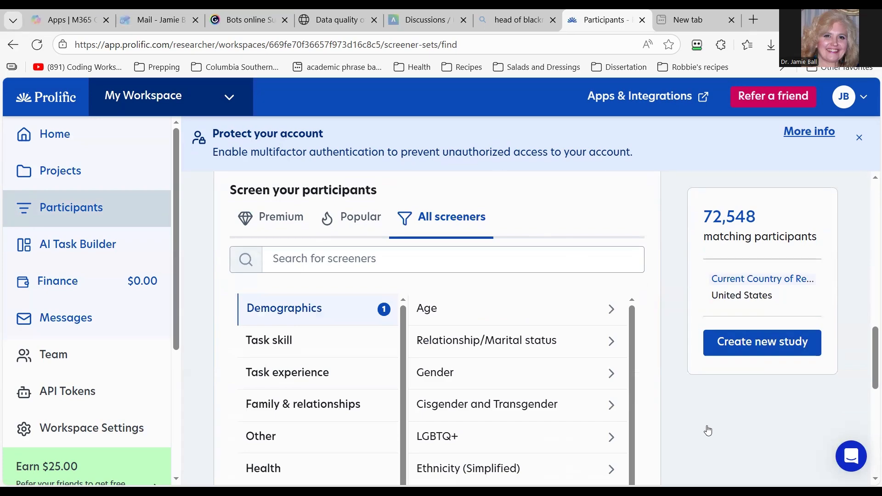
scroll(708, 431, down, 1)
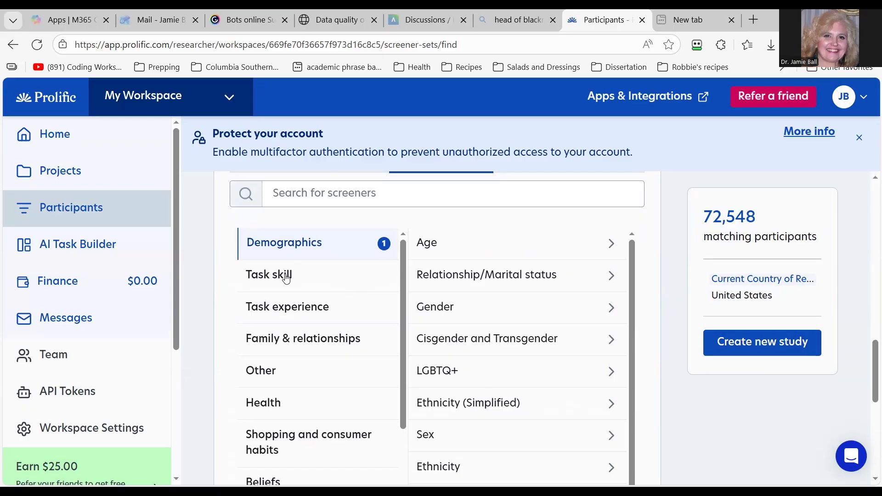
scroll(286, 279, down, 1)
scroll(285, 281, down, 2)
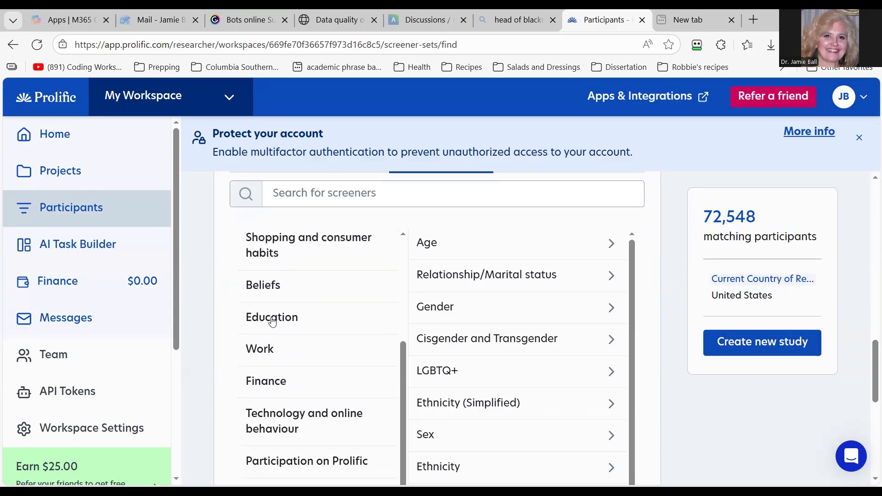
scroll(325, 413, down, 2)
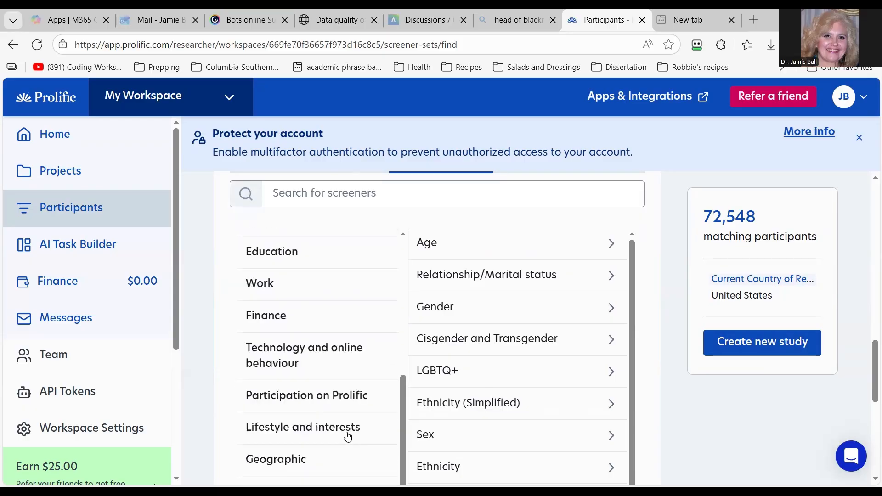
scroll(287, 434, down, 1)
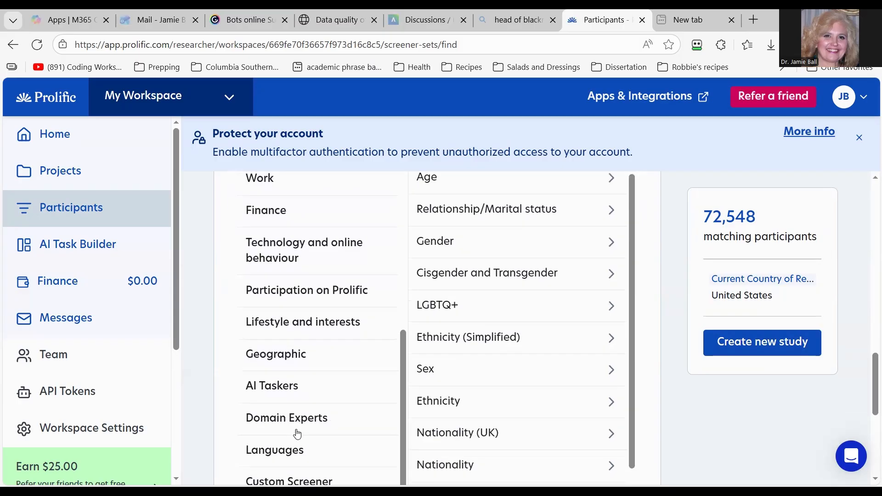
scroll(294, 409, down, 2)
scroll(303, 373, up, 5)
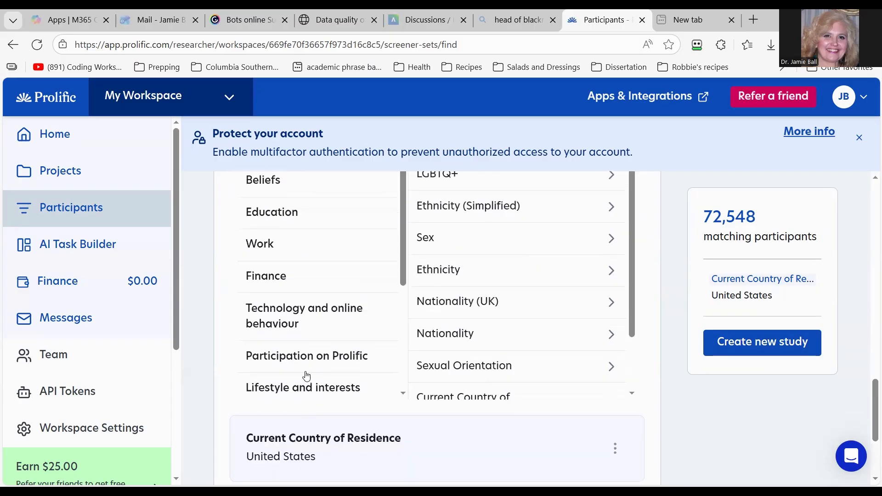
scroll(317, 375, up, 4)
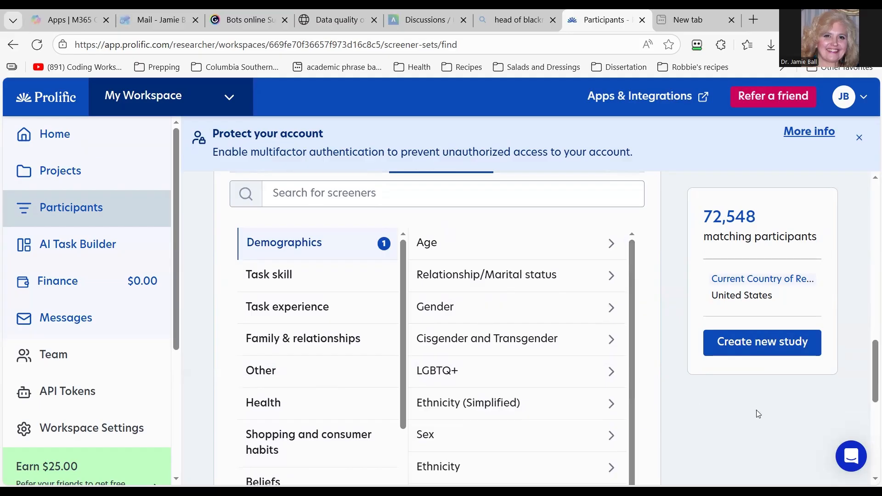
- Apply the Ethnicity (Simplified) screener with all six options selected, and reapply it without Prefer not to say
click(559, 408)
scroll(581, 428, down, 1)
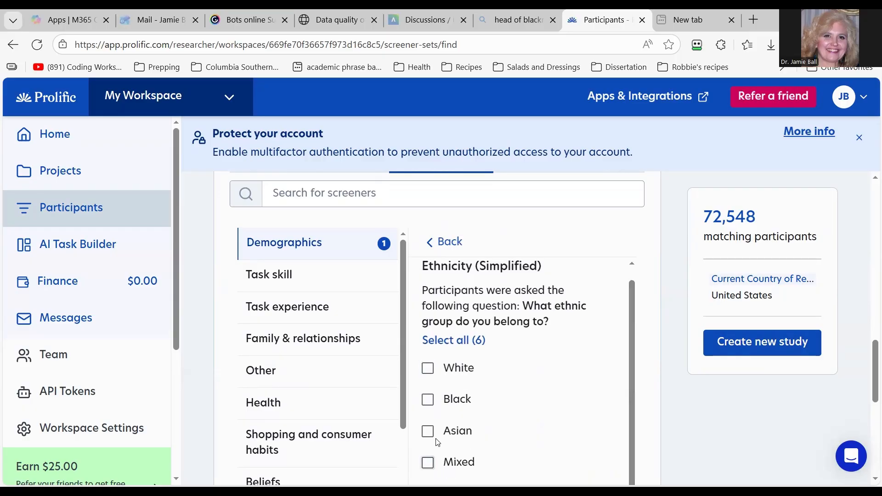
click(431, 372)
click(429, 401)
click(429, 432)
click(429, 465)
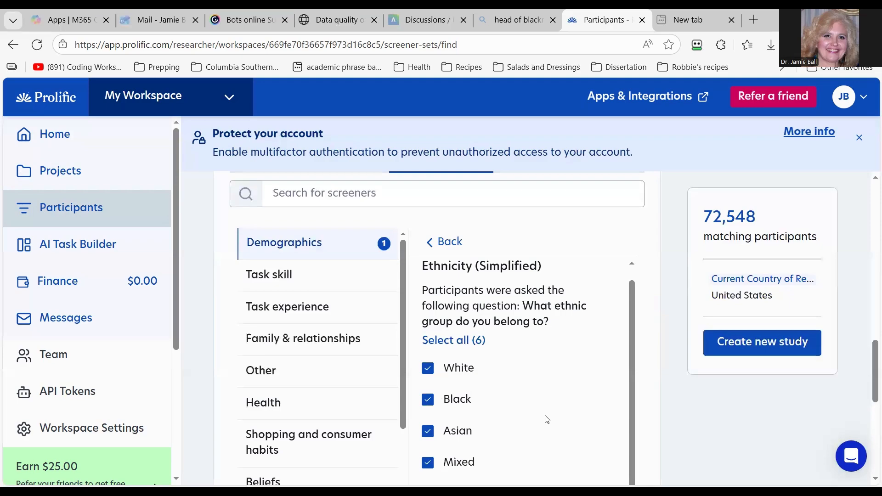
scroll(571, 409, down, 3)
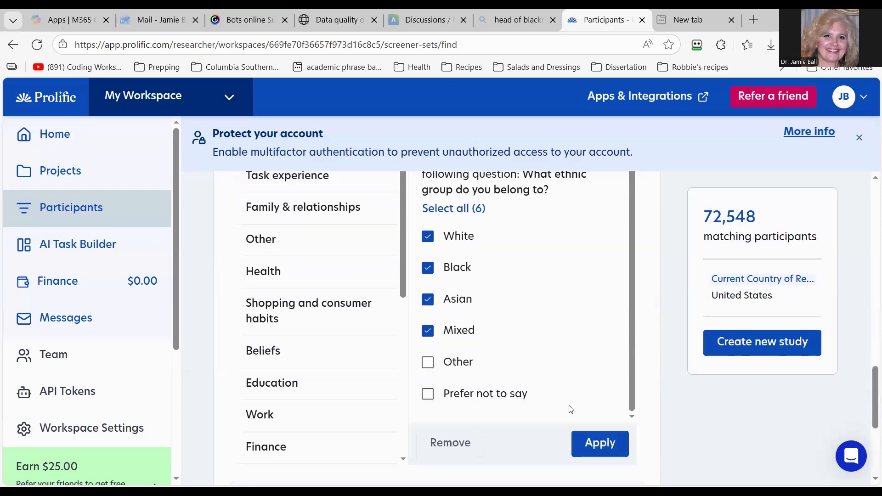
click(428, 363)
click(428, 395)
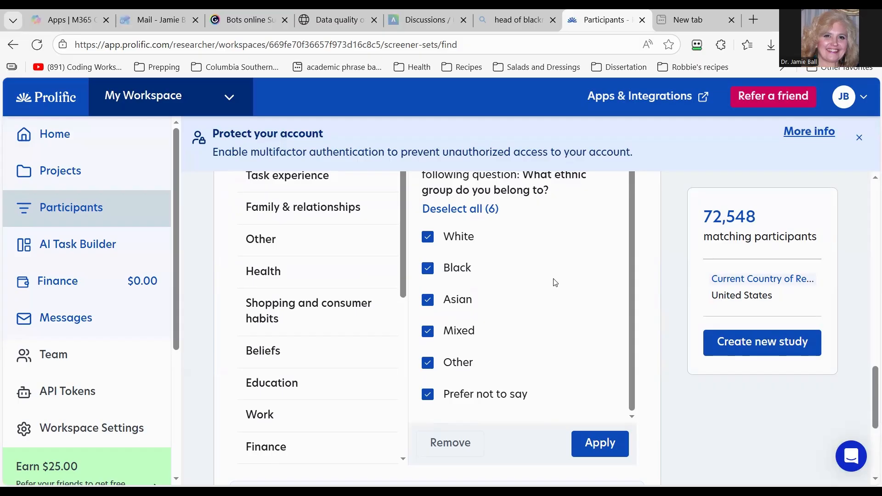
click(598, 443)
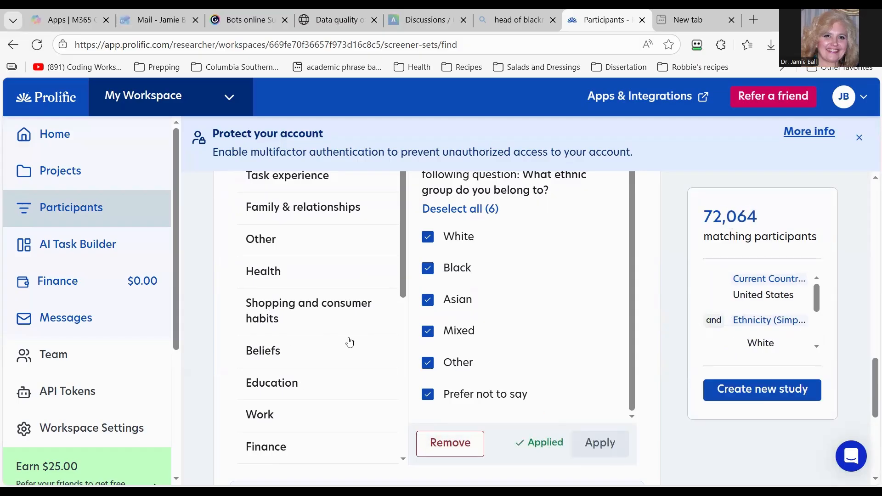
click(428, 396)
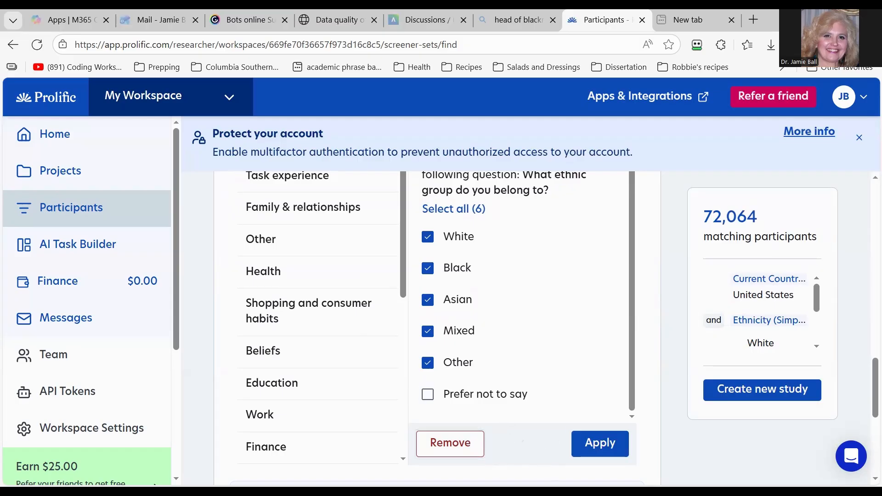
click(592, 451)
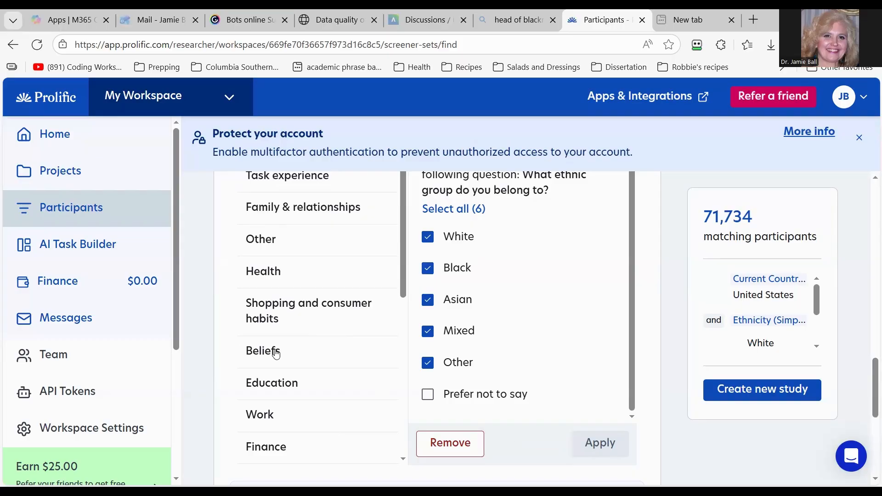
- Examine the Education screeners, including the options of Year of Highest Degree Completion, without selecting any
click(274, 384)
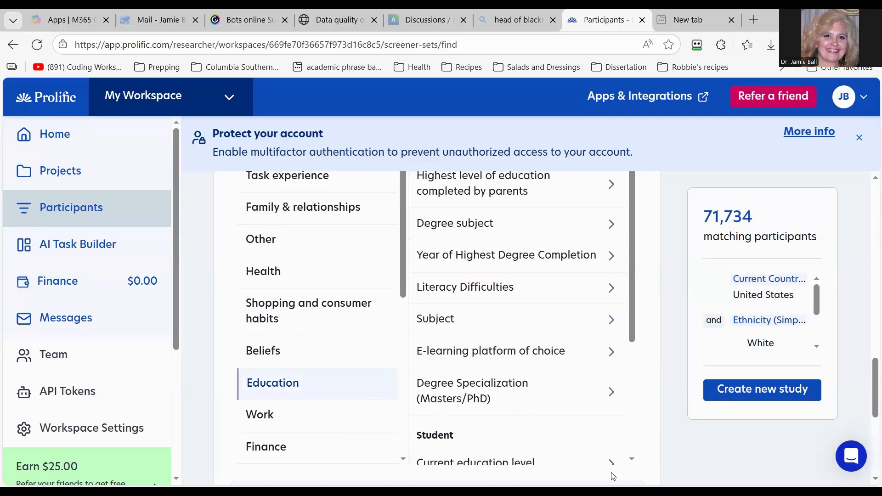
scroll(571, 385, up, 4)
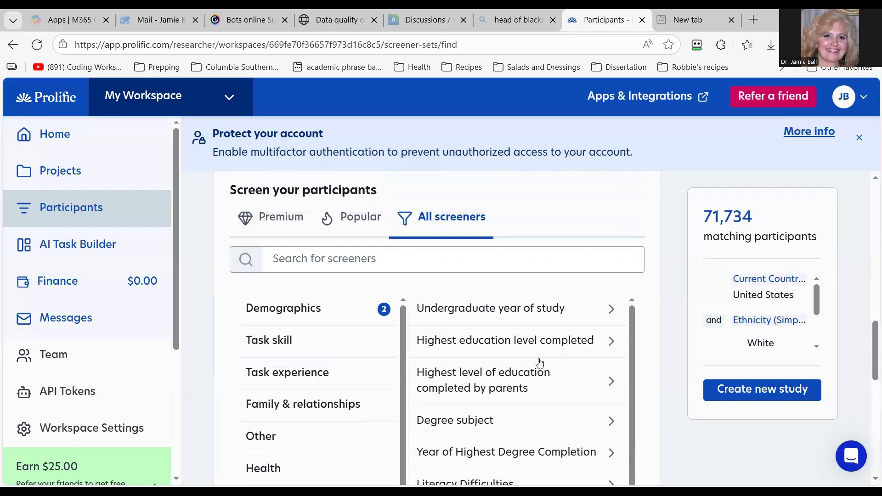
scroll(524, 399, down, 1)
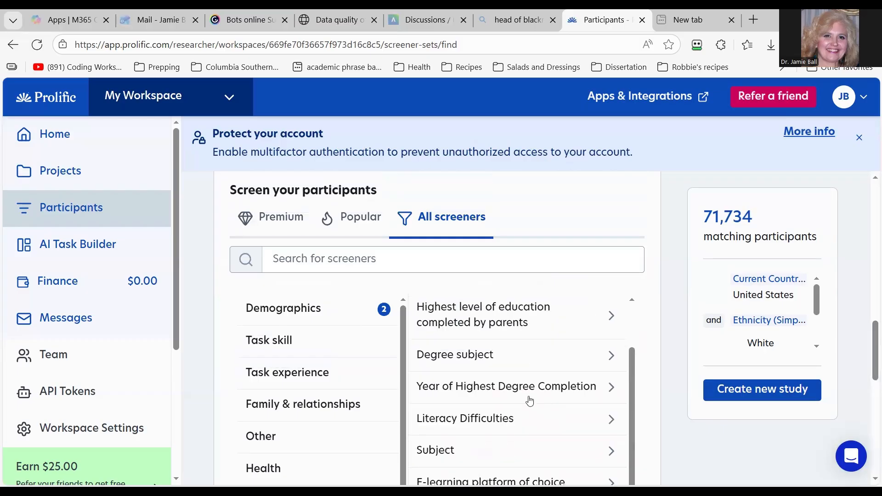
scroll(675, 437, down, 3)
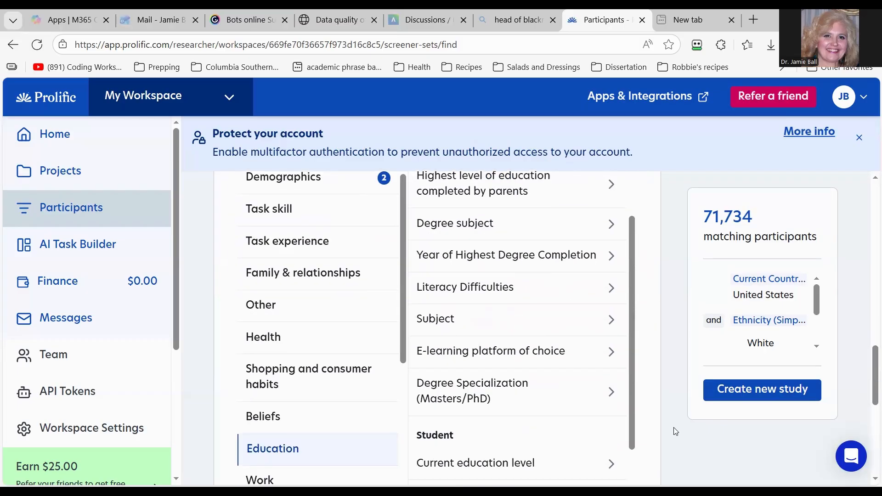
click(532, 257)
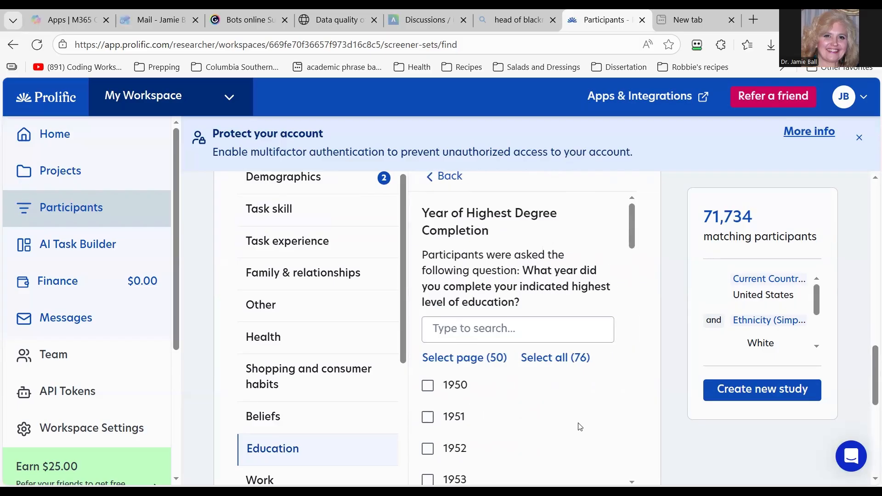
click(431, 177)
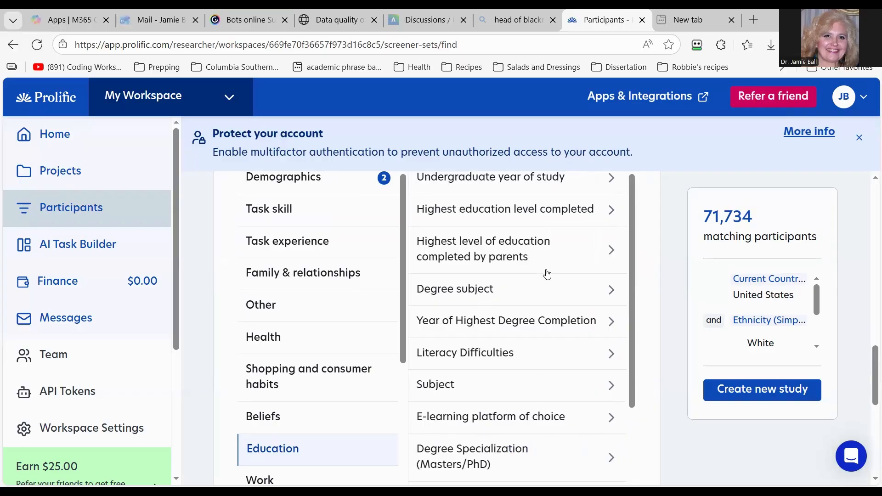
- Apply the Highest education level completed screener with Graduate degree (MA/MSc/MPhil/other) and Doctorate degree (PhD/other)
click(581, 210)
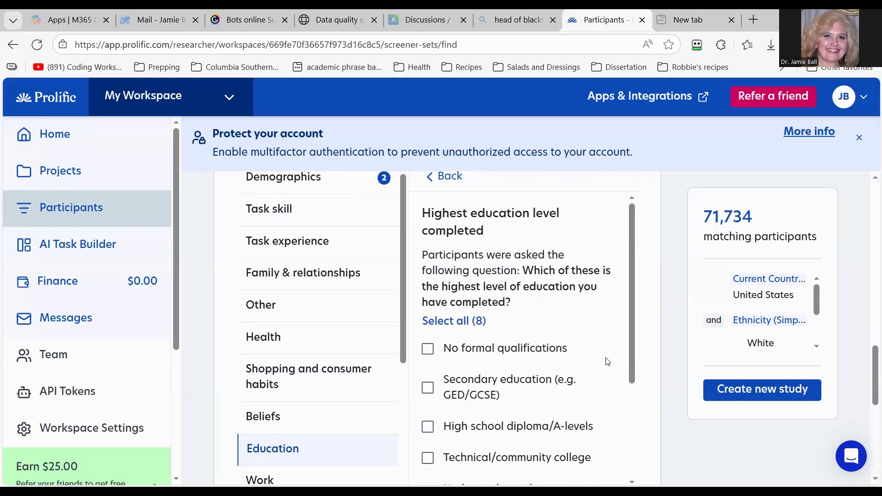
scroll(608, 361, down, 2)
scroll(606, 396, down, 3)
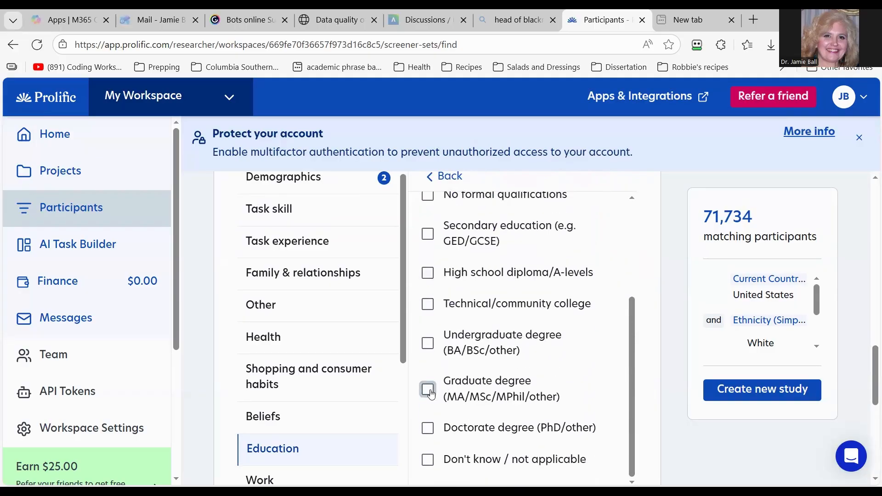
click(429, 391)
click(427, 428)
scroll(593, 370, down, 1)
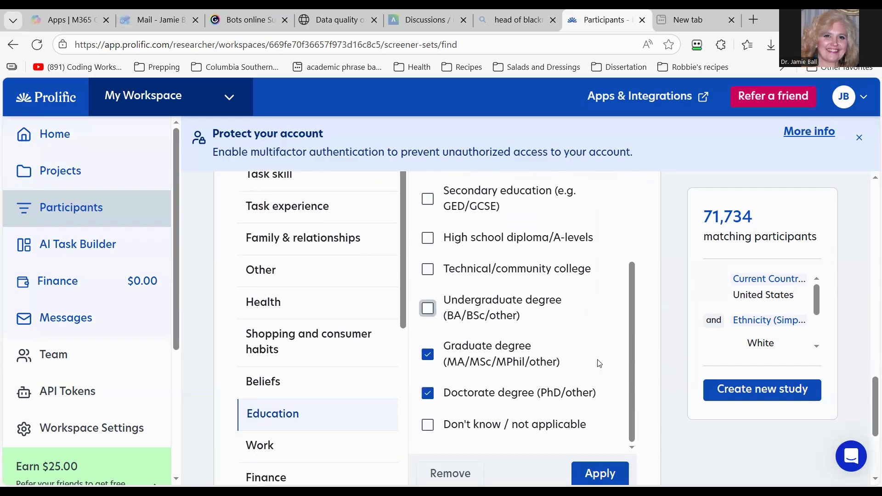
scroll(600, 364, down, 3)
click(597, 317)
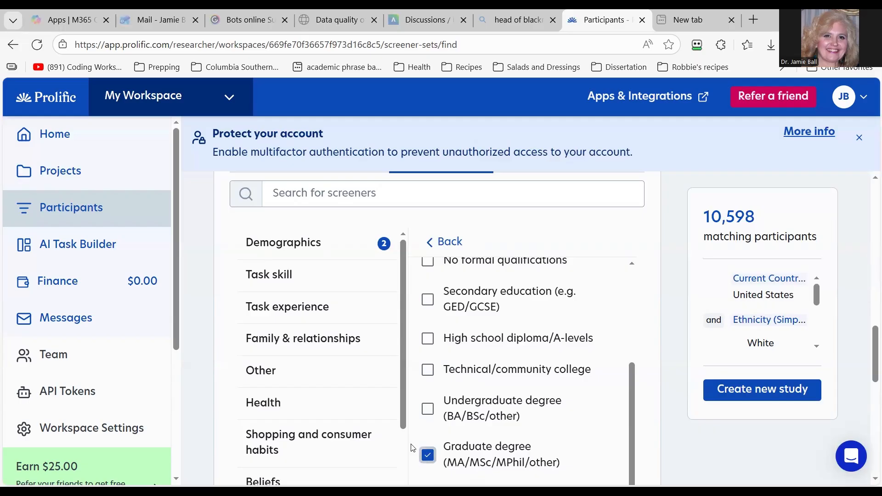
- In the Work category, apply the Employment Status screener with only Full-Time selected
scroll(354, 386, down, 3)
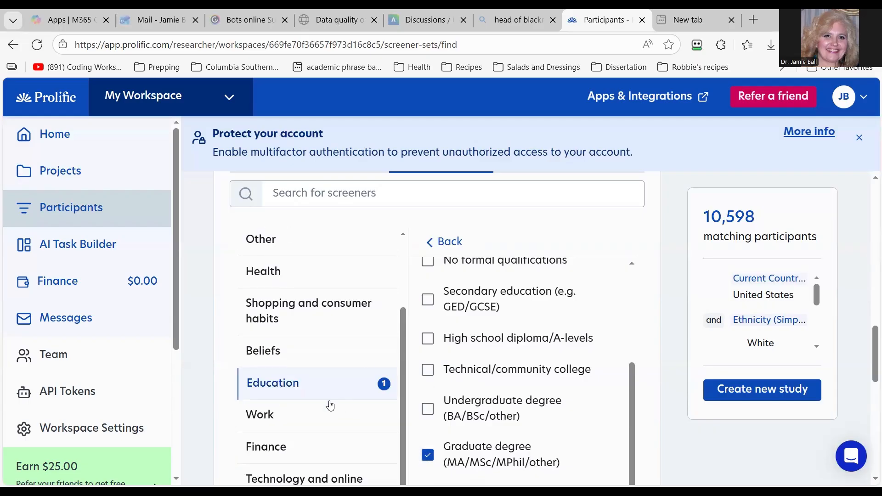
scroll(331, 404, down, 2)
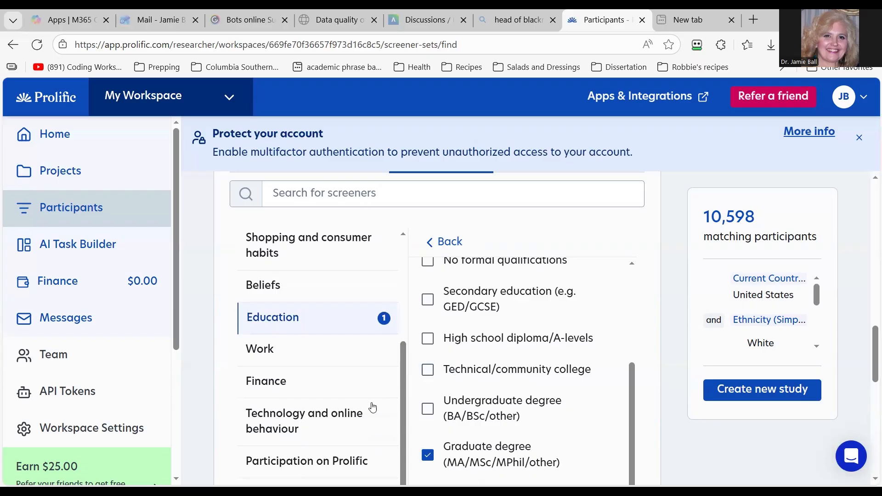
click(284, 359)
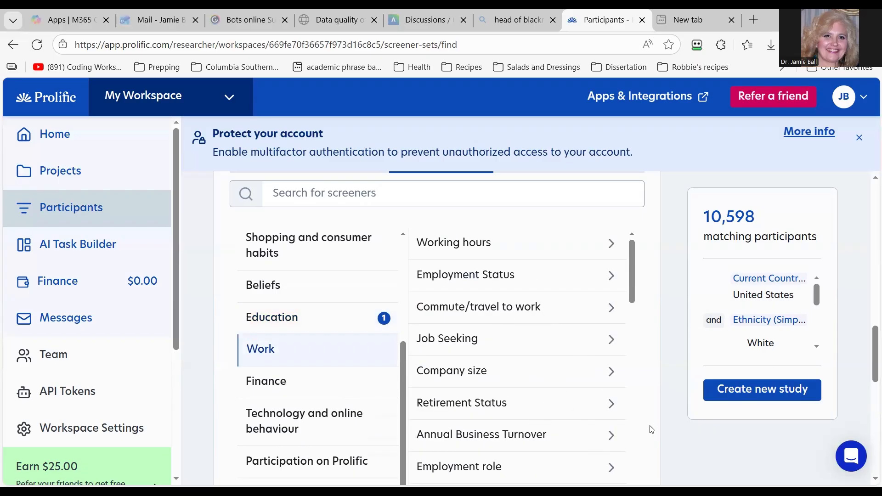
scroll(506, 353, up, 1)
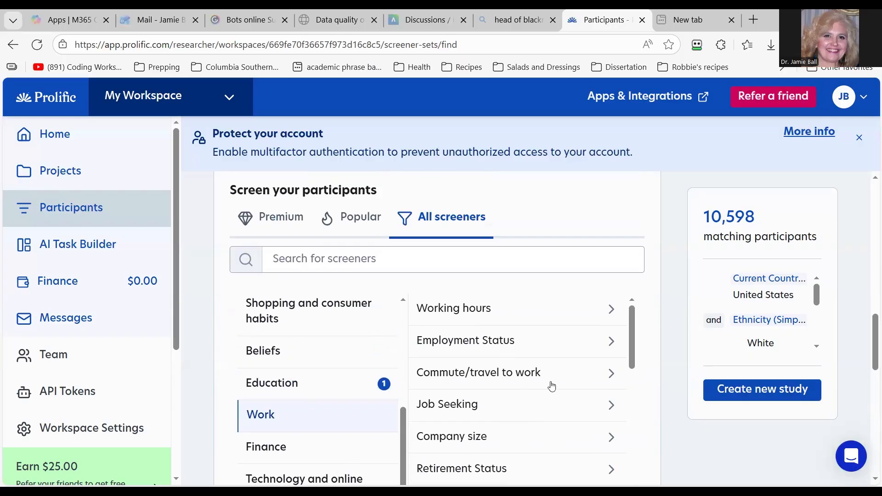
click(486, 341)
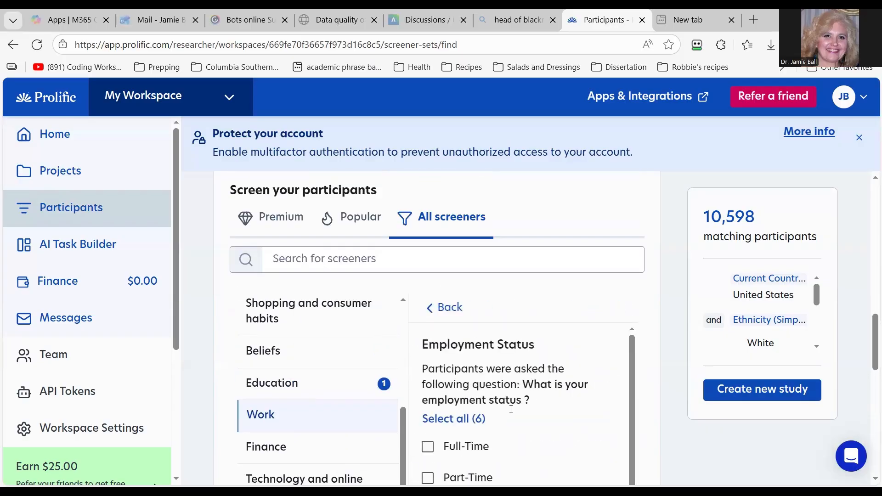
click(427, 447)
scroll(603, 404, down, 1)
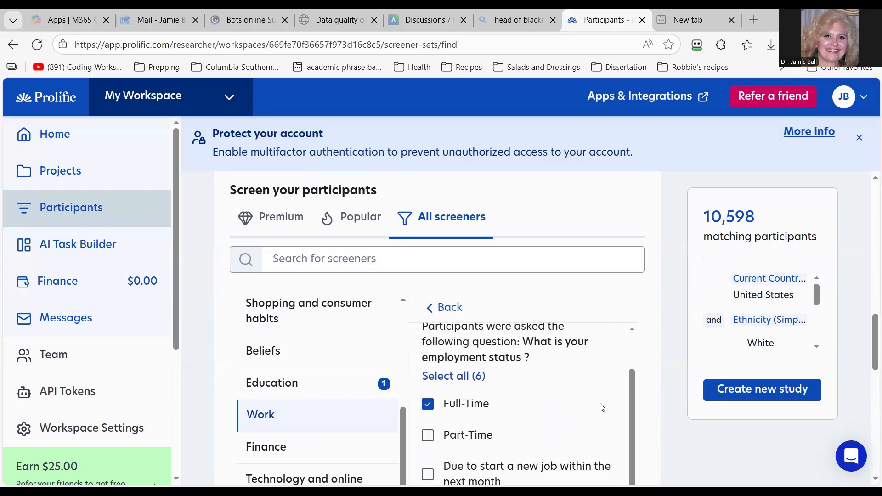
scroll(602, 404, down, 5)
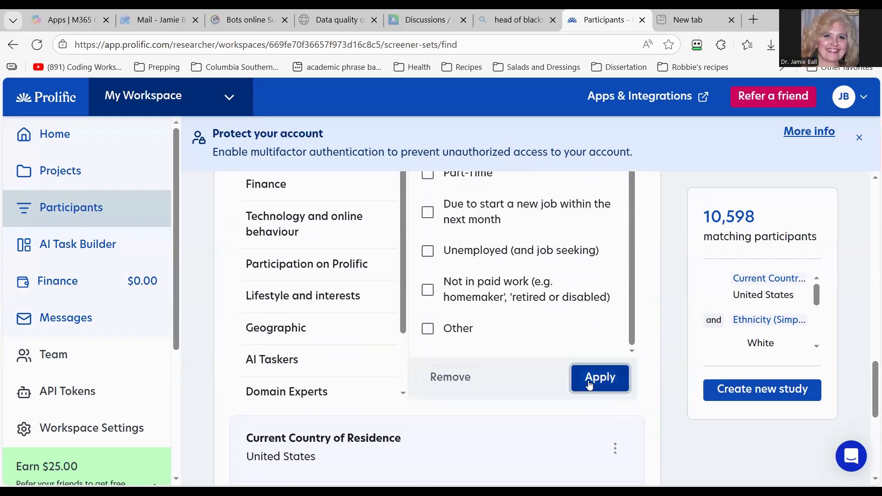
click(590, 384)
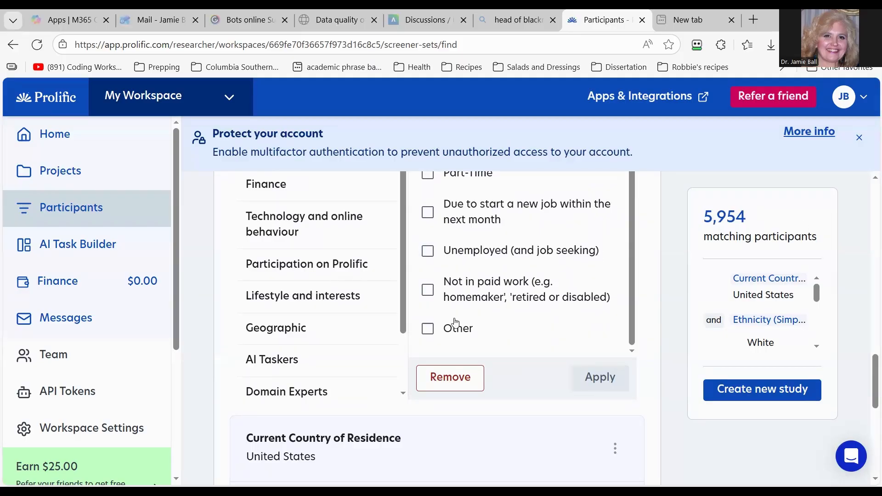
- Return to the list of Work screeners and examine it down to the employment sector and industry entries
scroll(490, 304, up, 1)
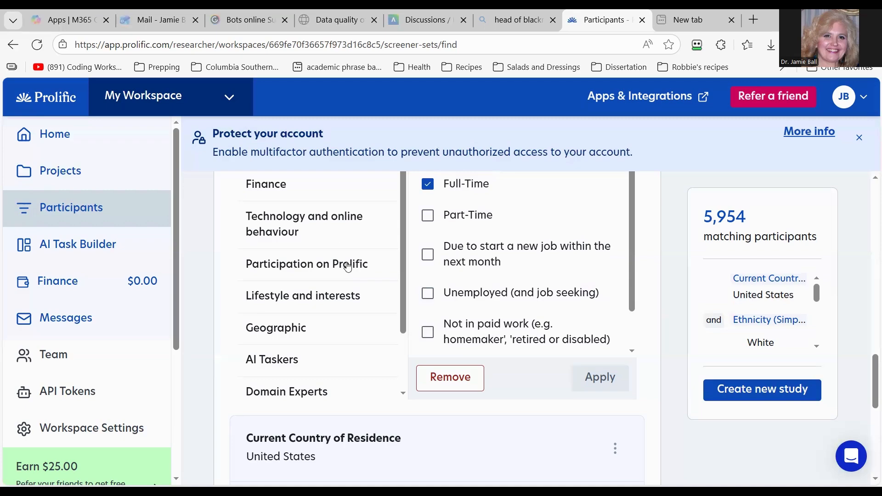
scroll(494, 306, up, 5)
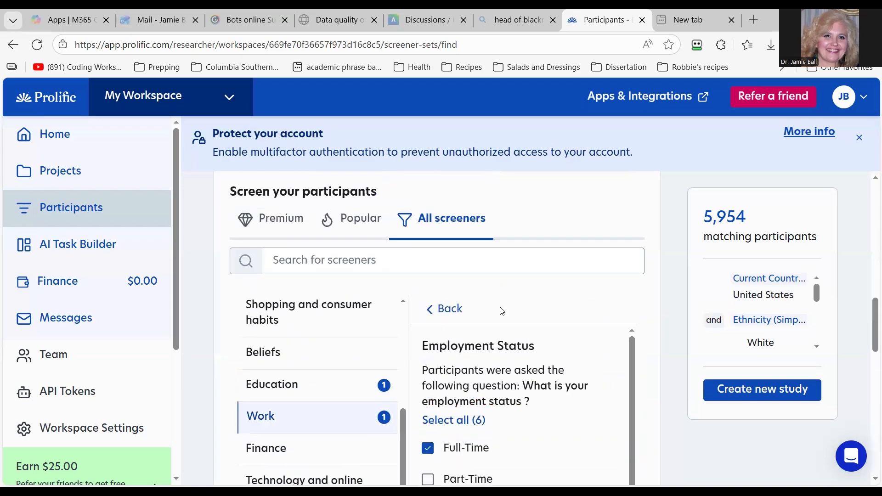
click(450, 309)
scroll(486, 381, down, 2)
scroll(485, 382, down, 6)
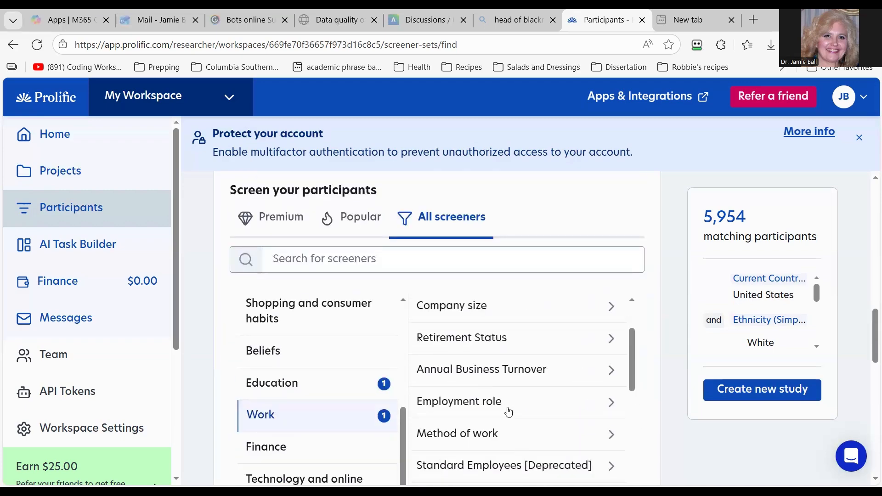
scroll(547, 424, down, 5)
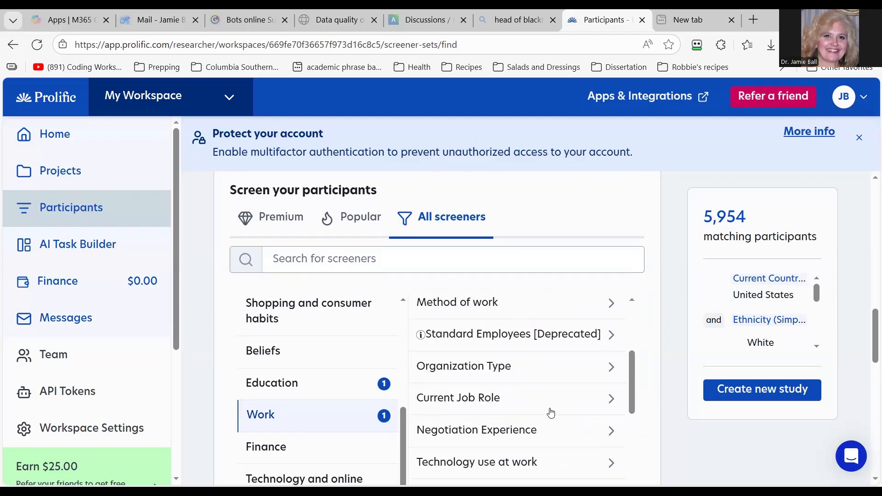
scroll(553, 414, down, 2)
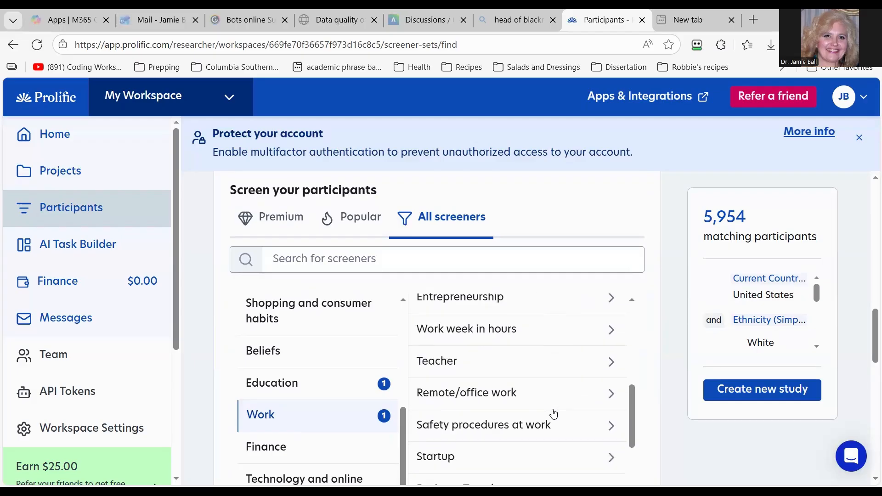
scroll(567, 386, down, 2)
scroll(469, 318, down, 2)
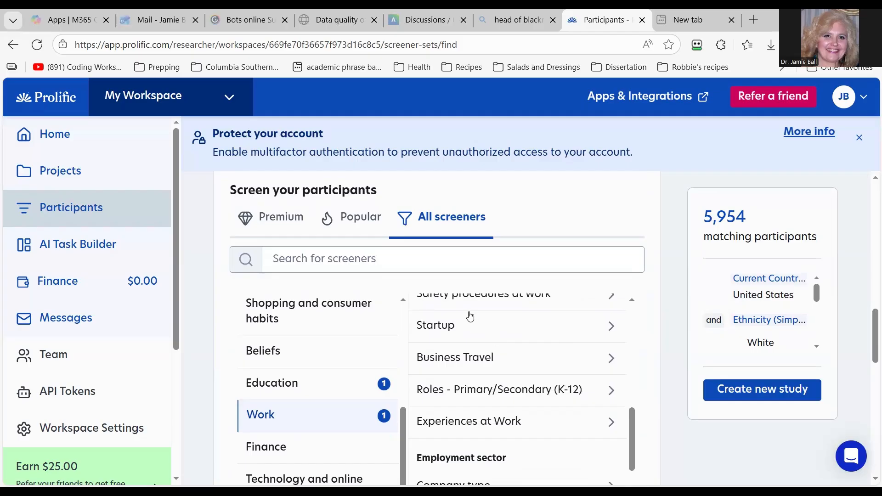
scroll(468, 340, up, 2)
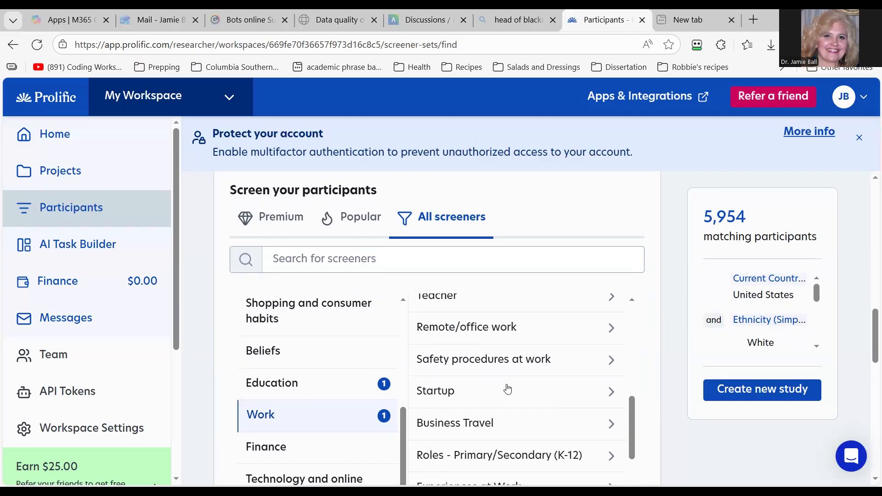
scroll(547, 400, down, 2)
scroll(563, 423, down, 2)
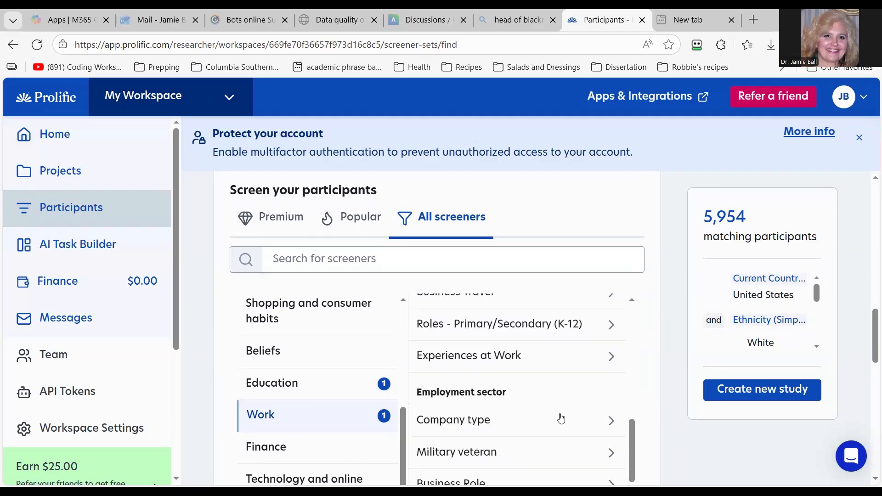
scroll(543, 409, down, 1)
scroll(542, 409, down, 2)
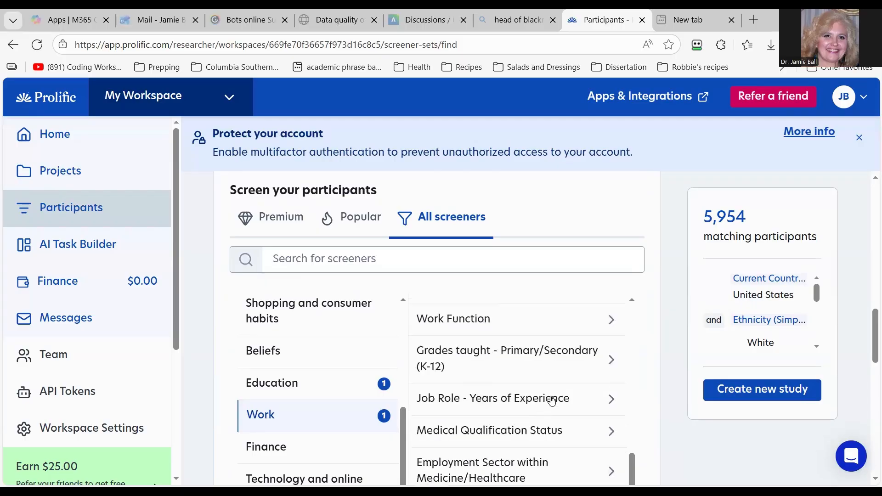
scroll(549, 396, down, 5)
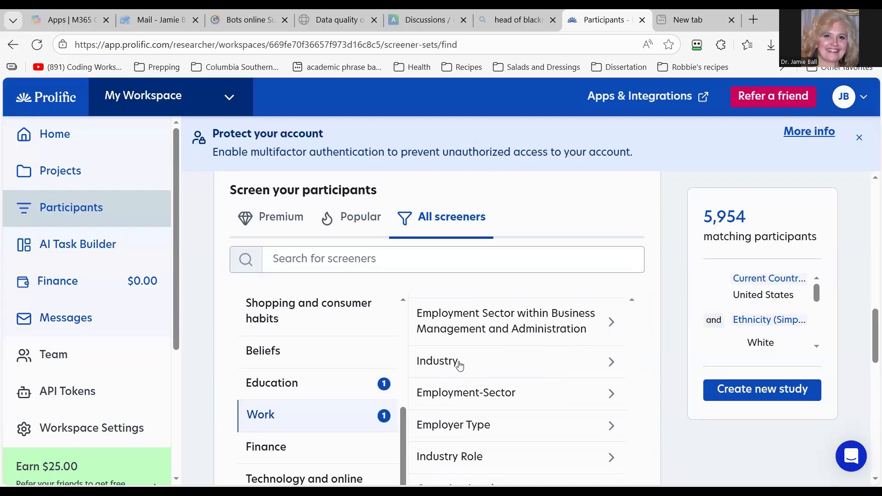
- In the Work category's Industry screener, examine the industry options, select Emergency service and apply the screener
click(456, 362)
scroll(527, 369, down, 3)
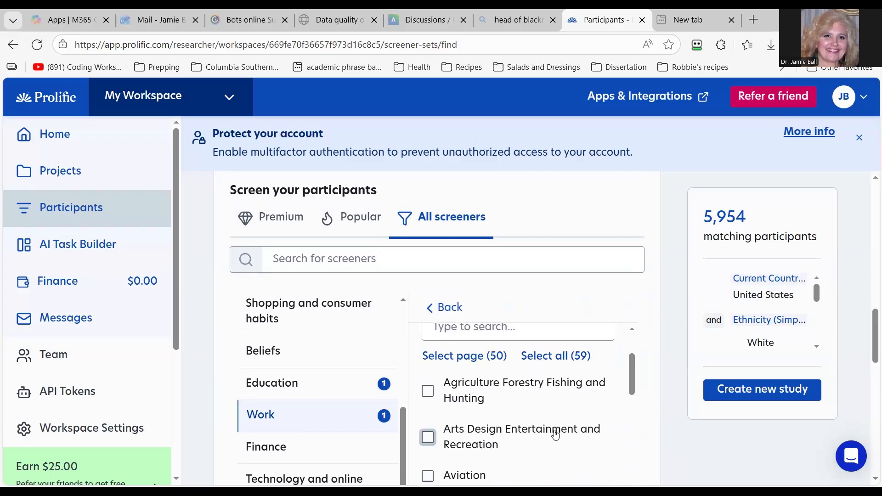
scroll(670, 421, down, 2)
scroll(565, 350, down, 5)
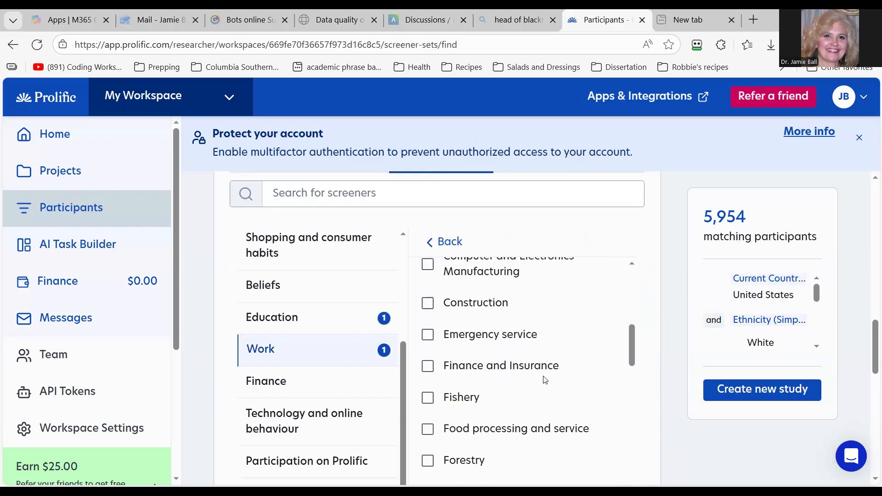
scroll(538, 370, up, 2)
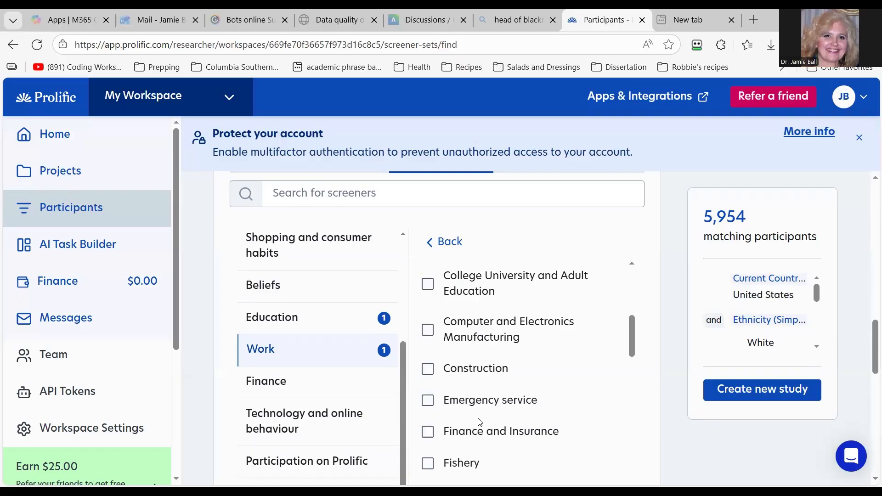
scroll(482, 420, down, 1)
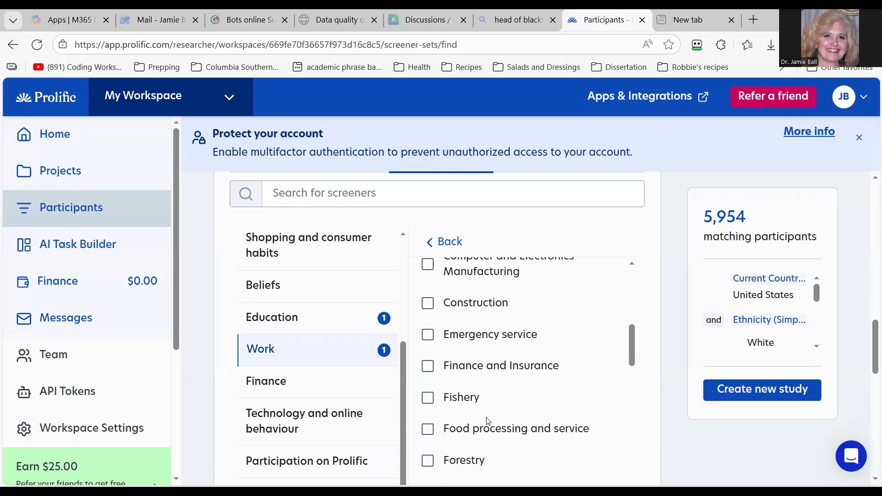
scroll(483, 422, down, 1)
scroll(518, 430, up, 2)
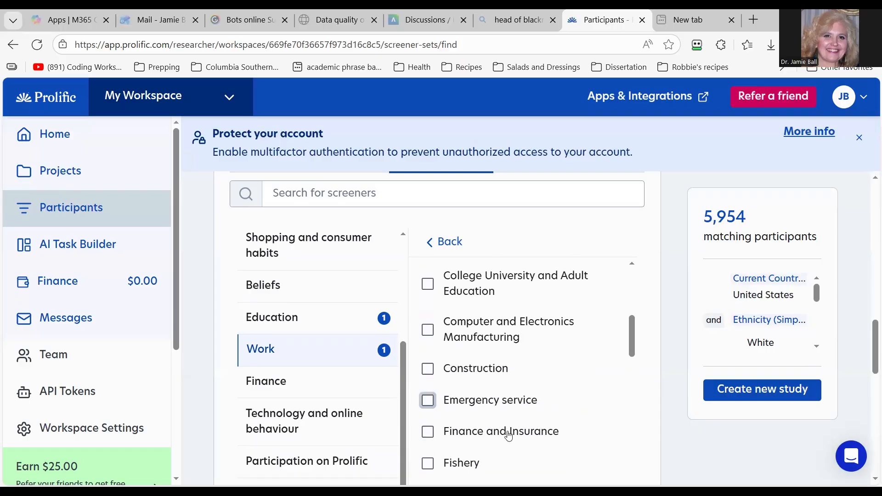
click(429, 406)
scroll(533, 459, down, 6)
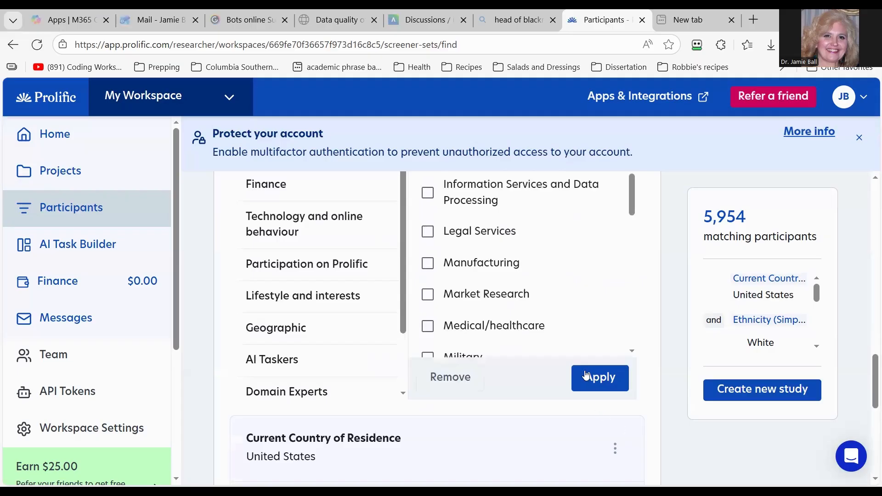
click(586, 376)
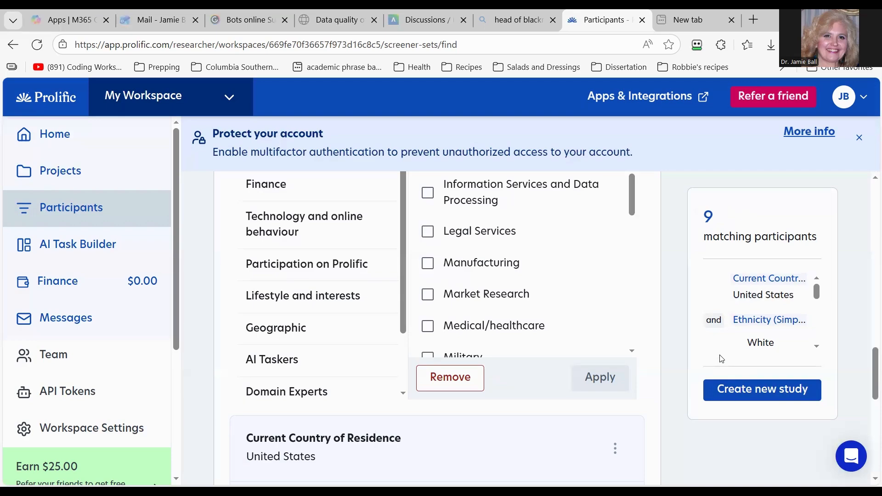
- Add Government and Public Administration to the Industry screener's selection and apply it
scroll(721, 357, up, 4)
scroll(528, 366, up, 3)
scroll(524, 367, up, 4)
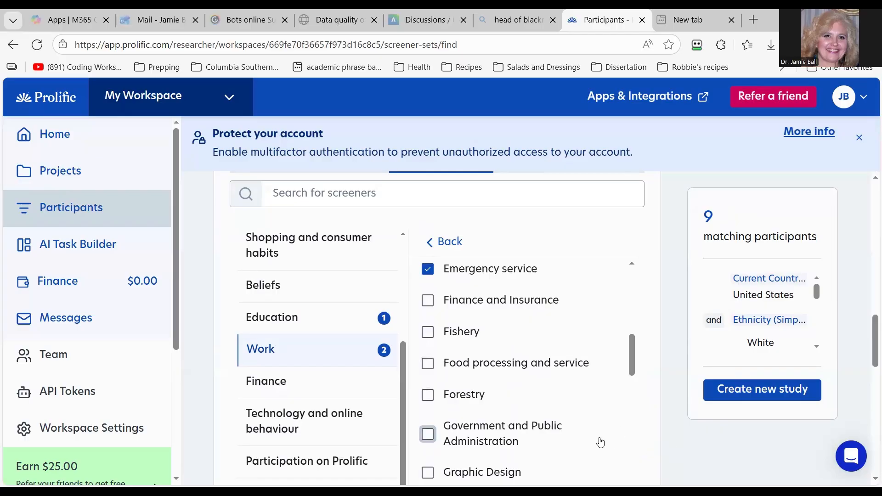
click(428, 434)
scroll(603, 444, down, 4)
click(595, 382)
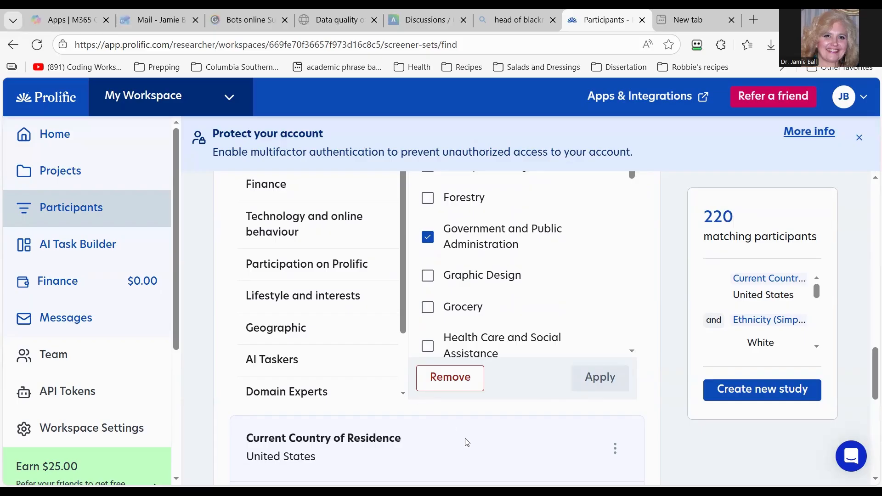
- Review the remaining industry options and the list of applied screeners, from Current Country of Residence to Industry, then the participant search page
scroll(528, 299, down, 1)
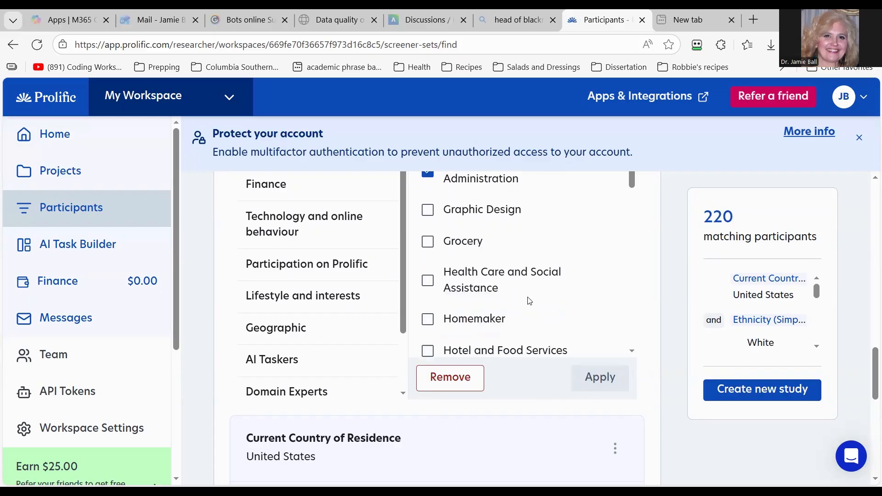
scroll(518, 318, up, 2)
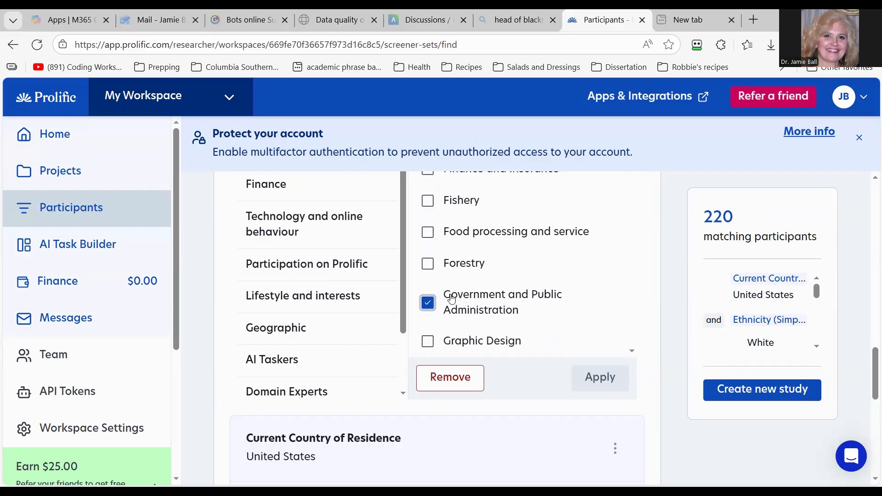
scroll(459, 278, down, 4)
click(680, 442)
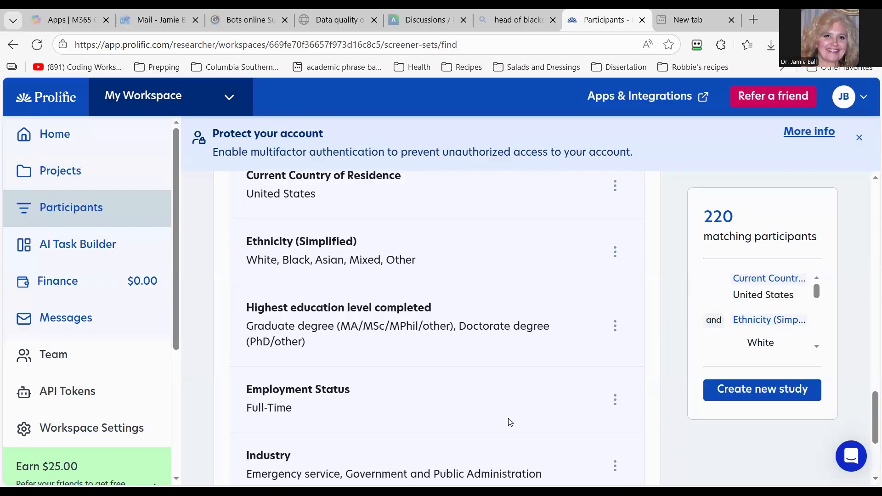
scroll(416, 322, up, 2)
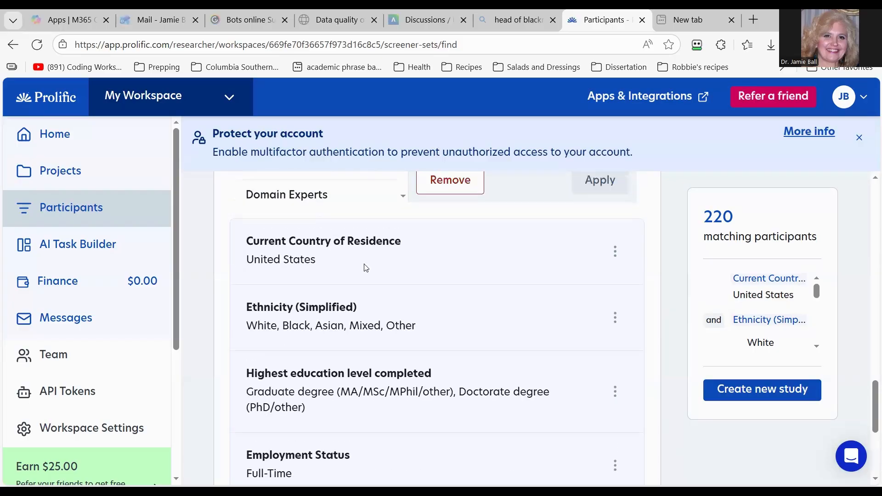
scroll(364, 267, down, 4)
scroll(335, 346, down, 1)
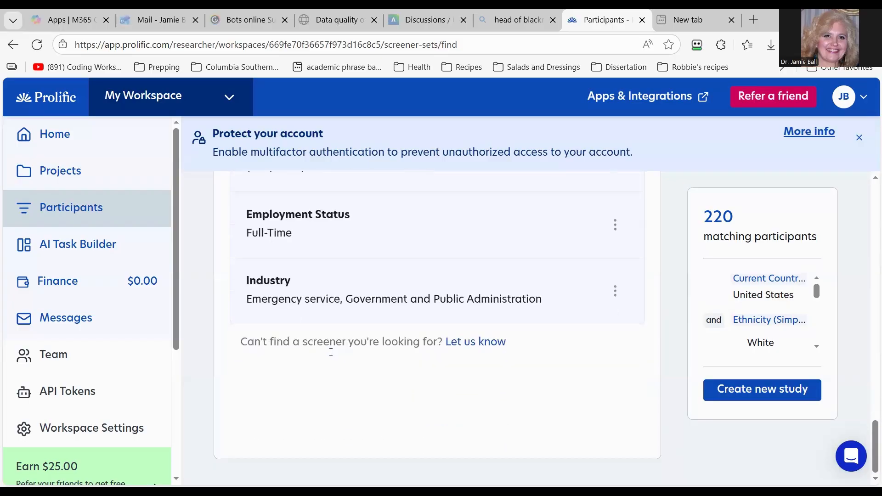
scroll(377, 360, up, 15)
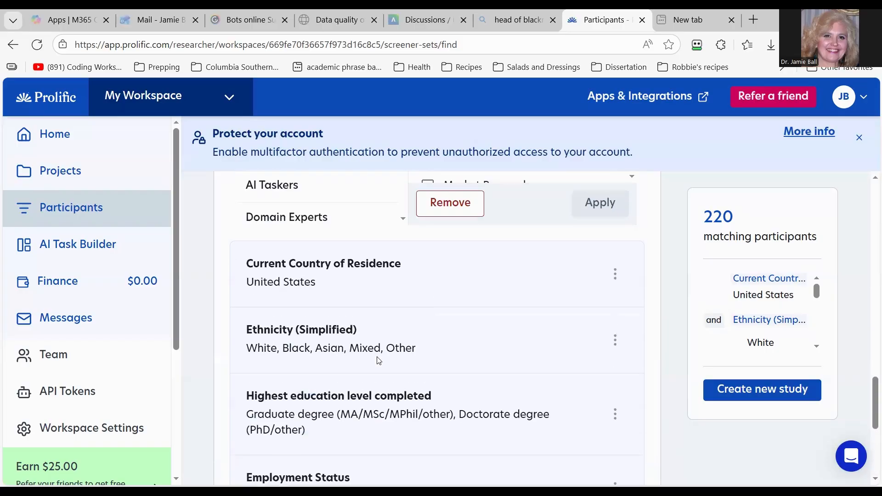
scroll(378, 360, up, 5)
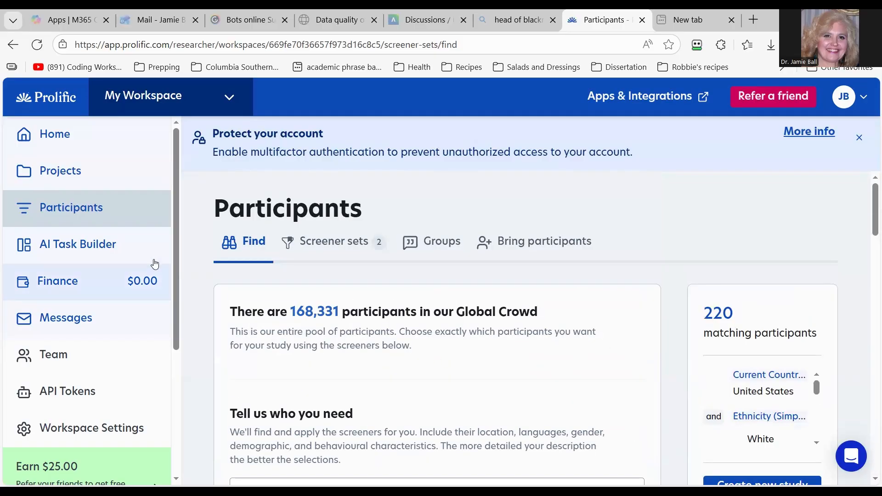
scroll(665, 431, down, 3)
scroll(662, 437, up, 3)
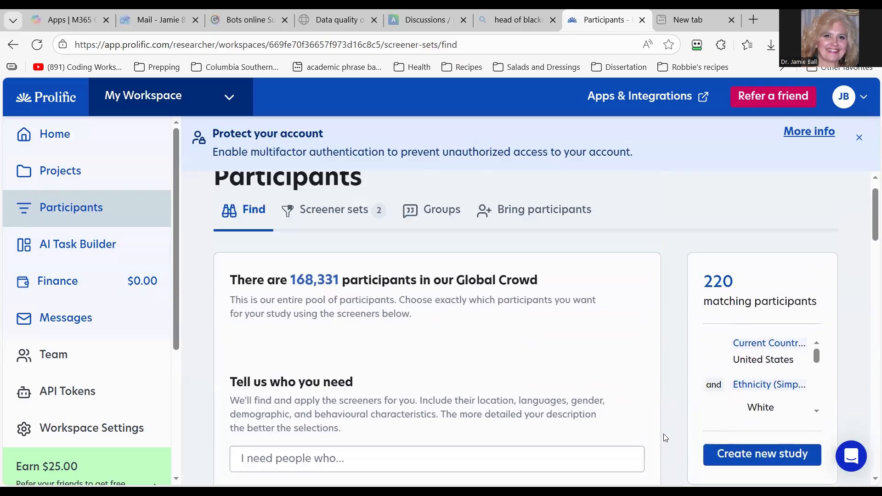
scroll(544, 406, down, 8)
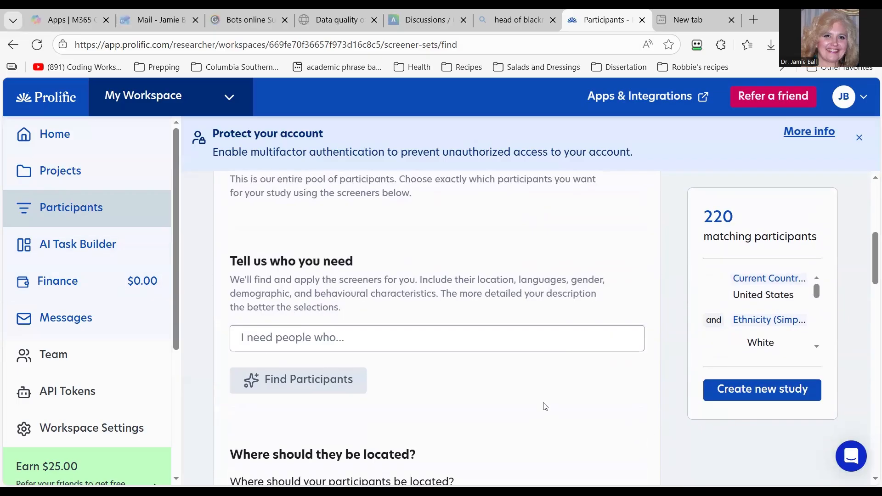
scroll(544, 413, up, 2)
scroll(543, 422, down, 10)
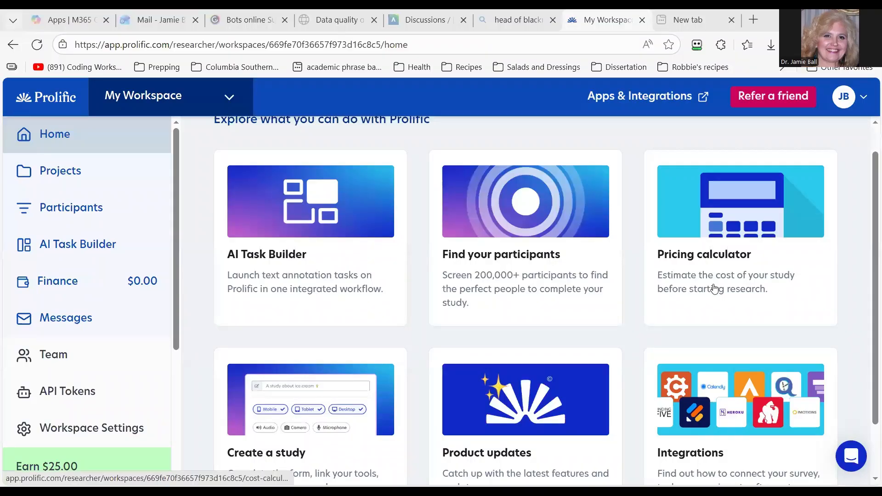
- Open the Pricing calculator from the workspace home and set the Number of submissions to 100
click(714, 289)
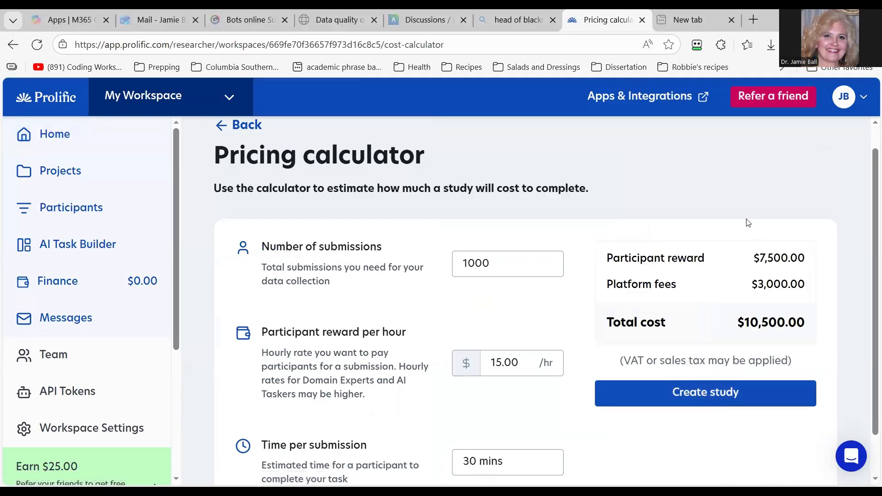
click(516, 269)
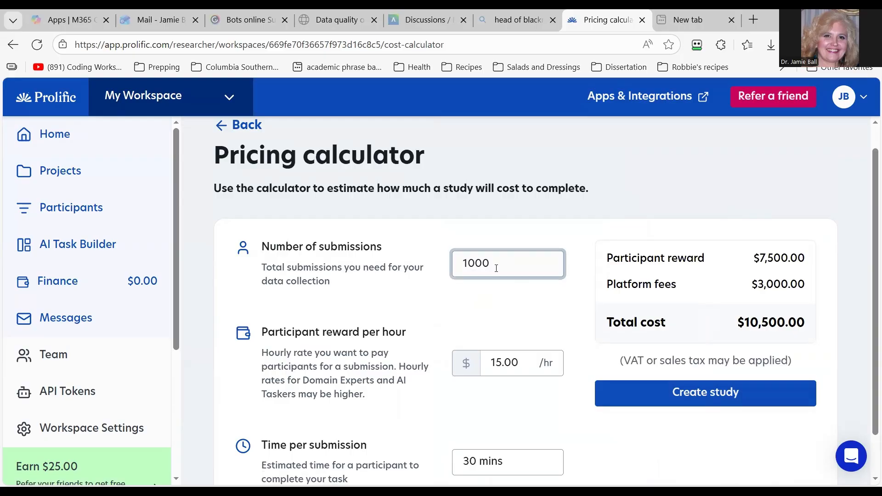
click(496, 269)
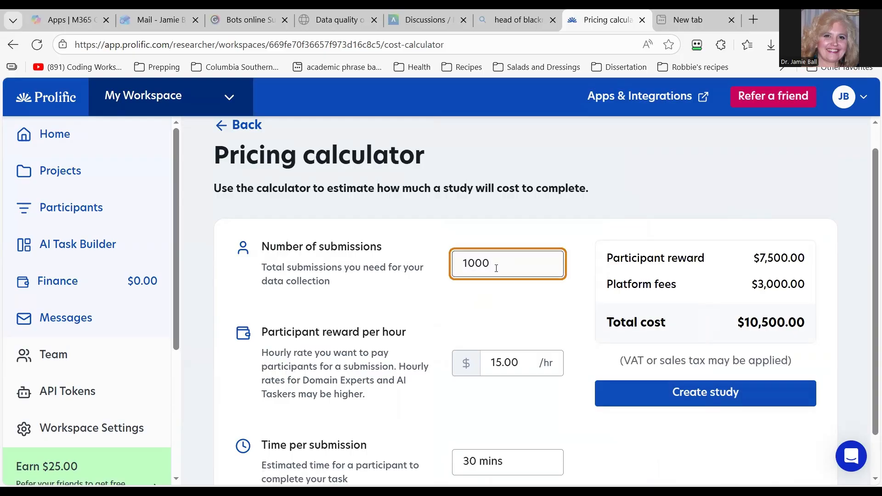
key(BackSpace)
key(BackSpace)
key(BackSpace)
key(BackSpace)
text(11)
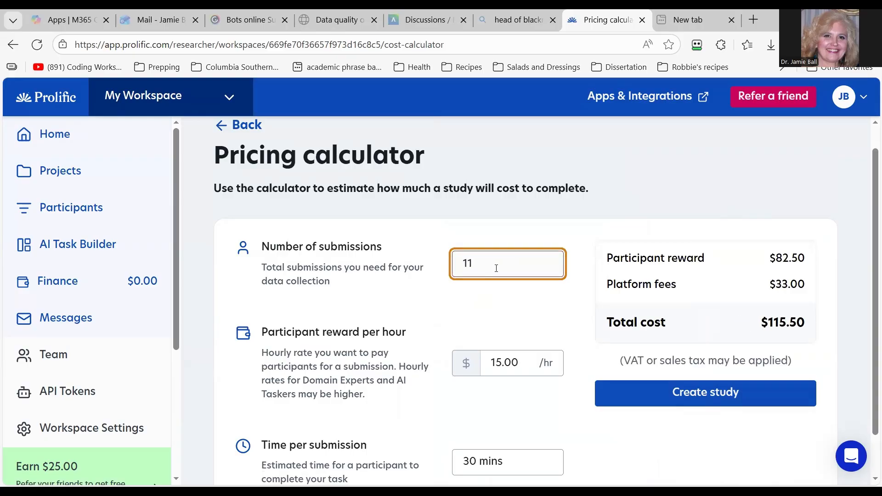
key(BackSpace)
text(00)
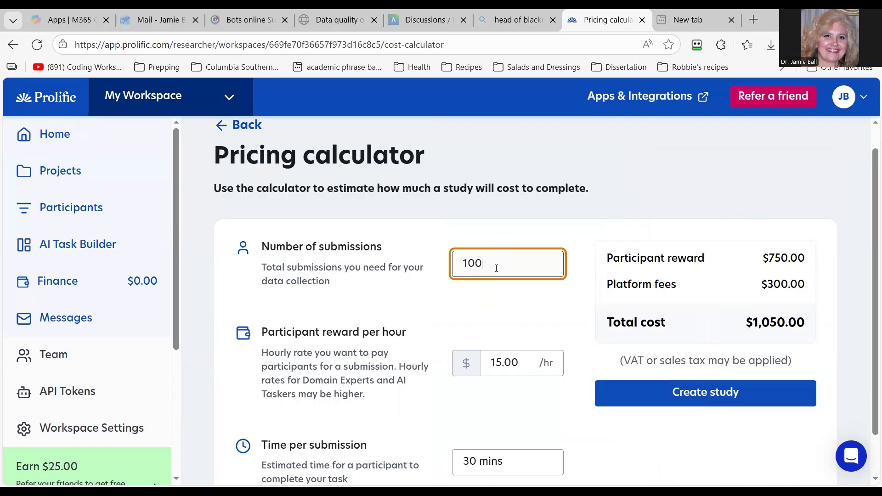
- Set the Participant reward per hour to $10 in the Pricing calculator
scroll(505, 361, down, 1)
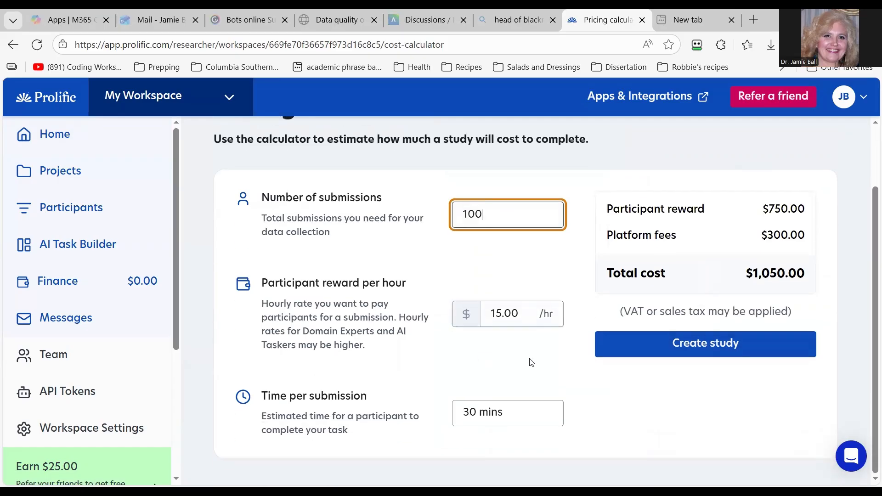
click(500, 316)
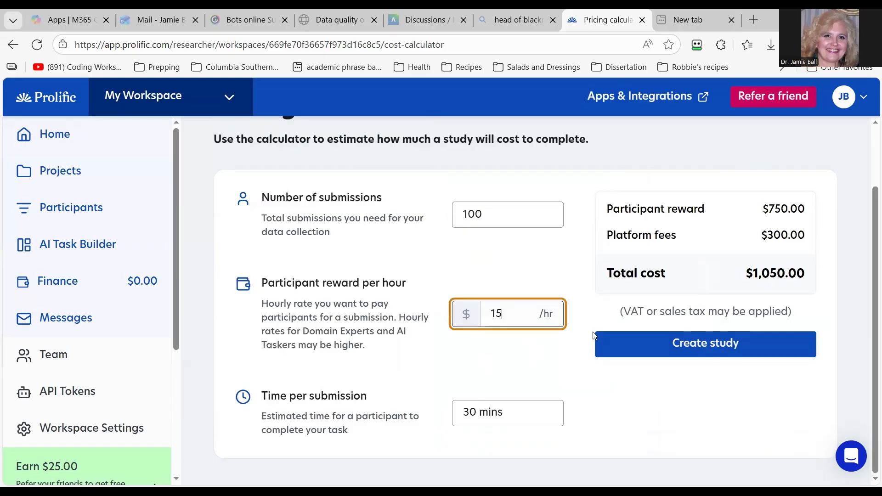
key(BackSpace)
text(0)
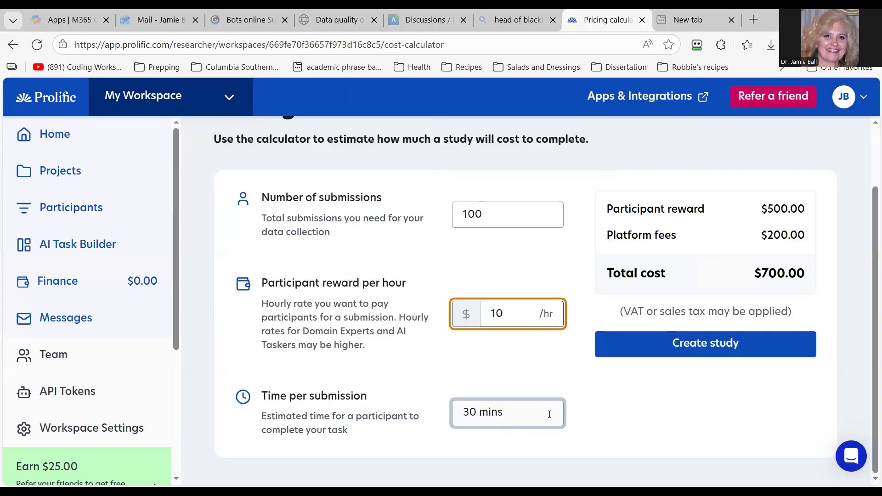
- Set the Time per submission to 15 minutes and review the study's estimated cost breakdown
click(534, 413)
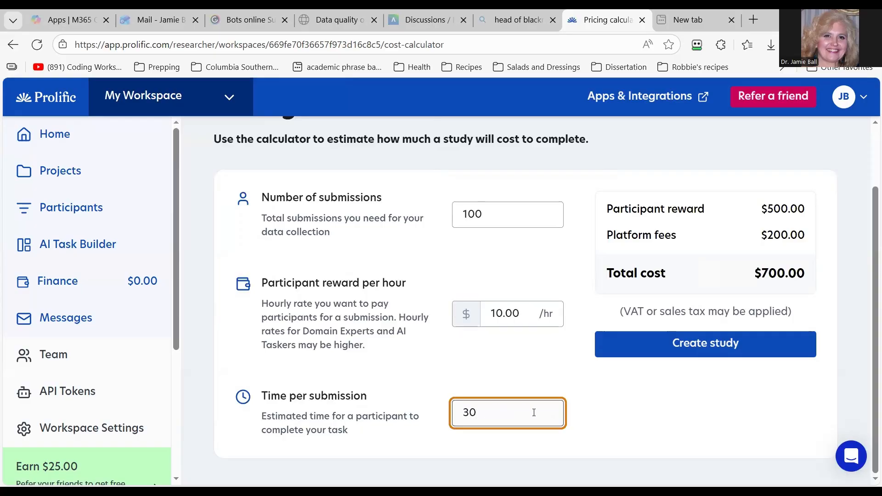
key(BackSpace)
key(BackSpace)
text(15)
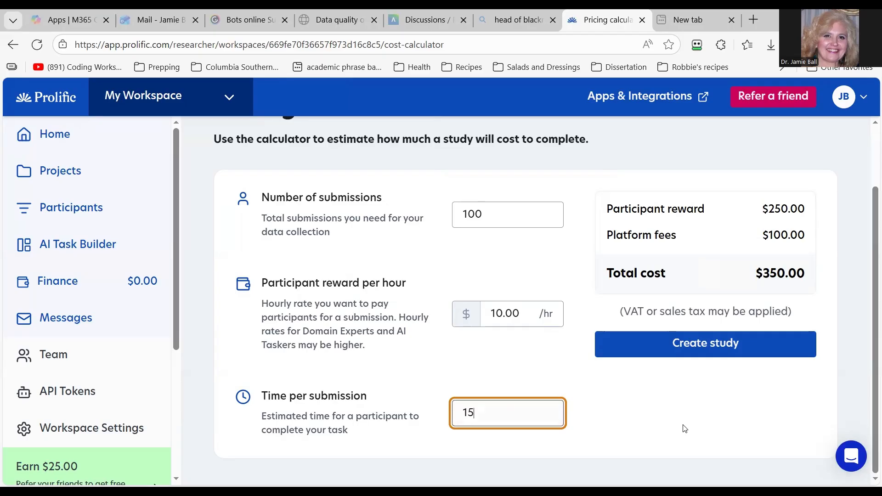
click(706, 353)
scroll(489, 365, up, 2)
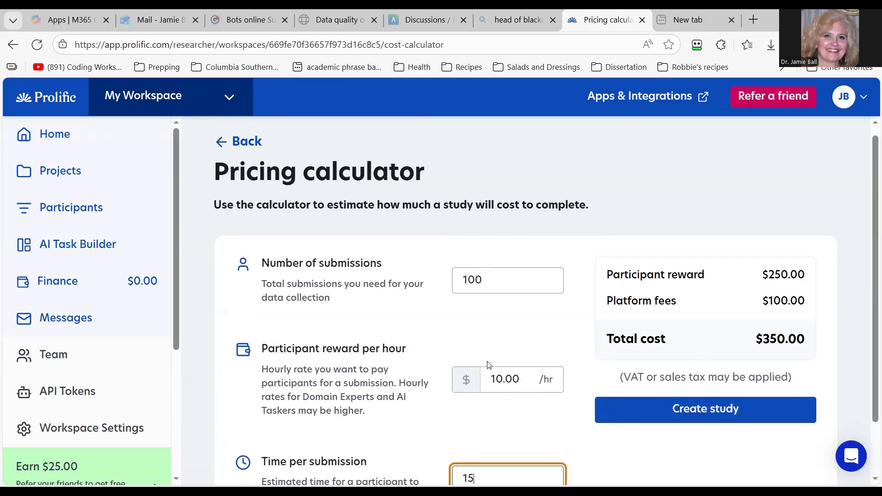
scroll(488, 364, up, 1)
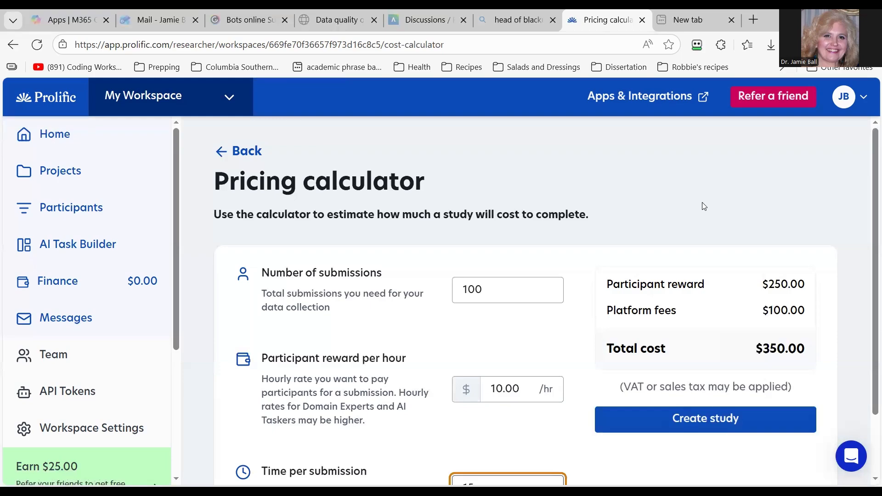
- Return to the workspace home and look over the available options, including Create a study and Integrations
click(55, 136)
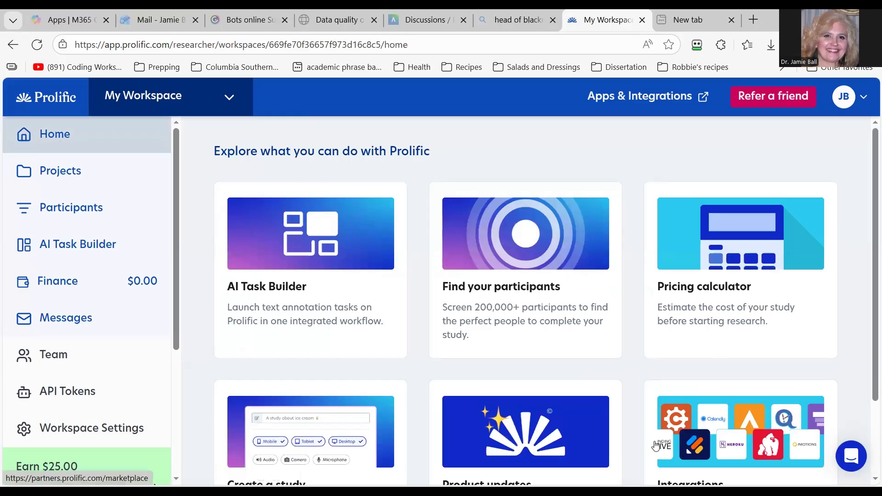
scroll(656, 446, down, 2)
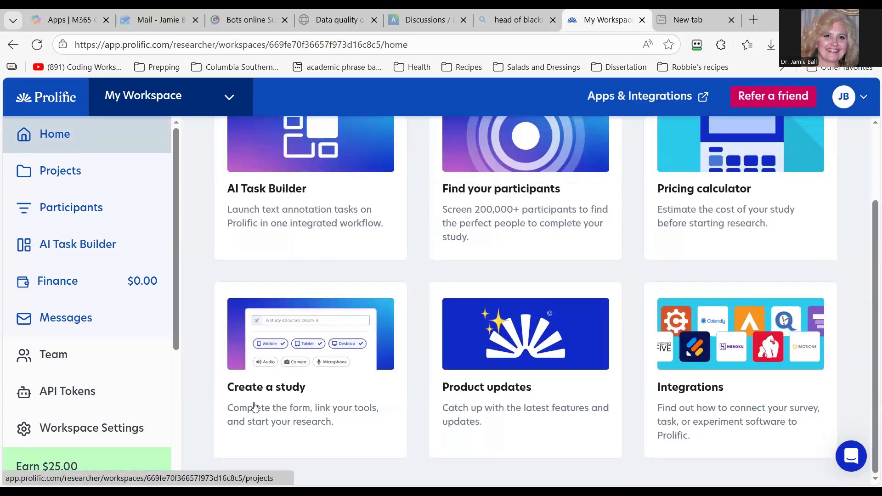